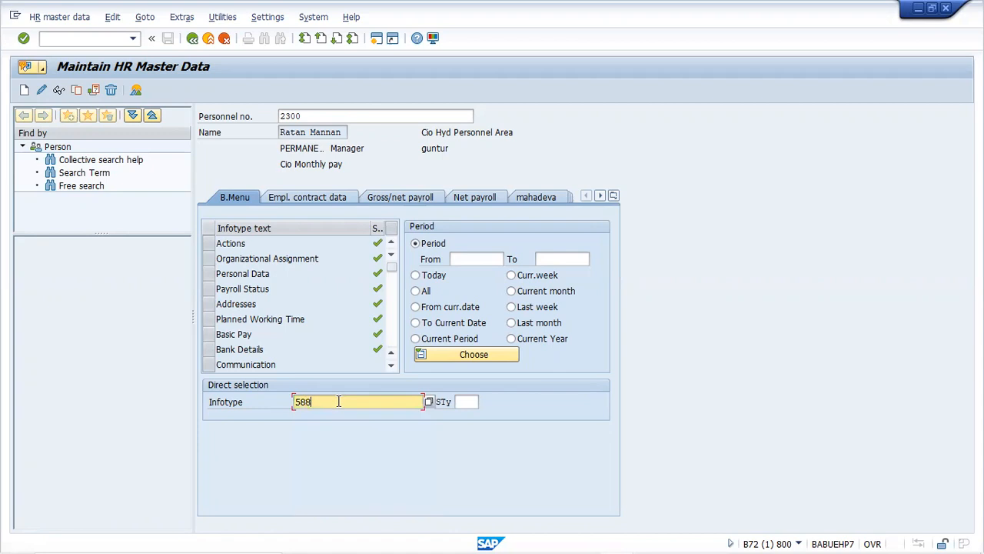
Create a new infotype 588 Other Statutory Deductions record and choose the ESI subtype
{"action": "key", "text": "Return"}
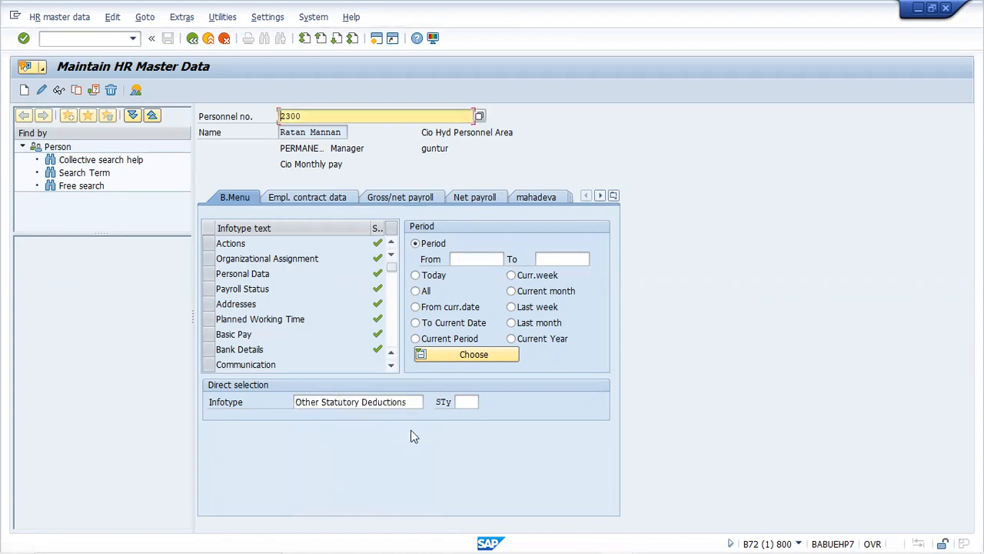
{"action": "left_click", "coordinate": [24, 91]}
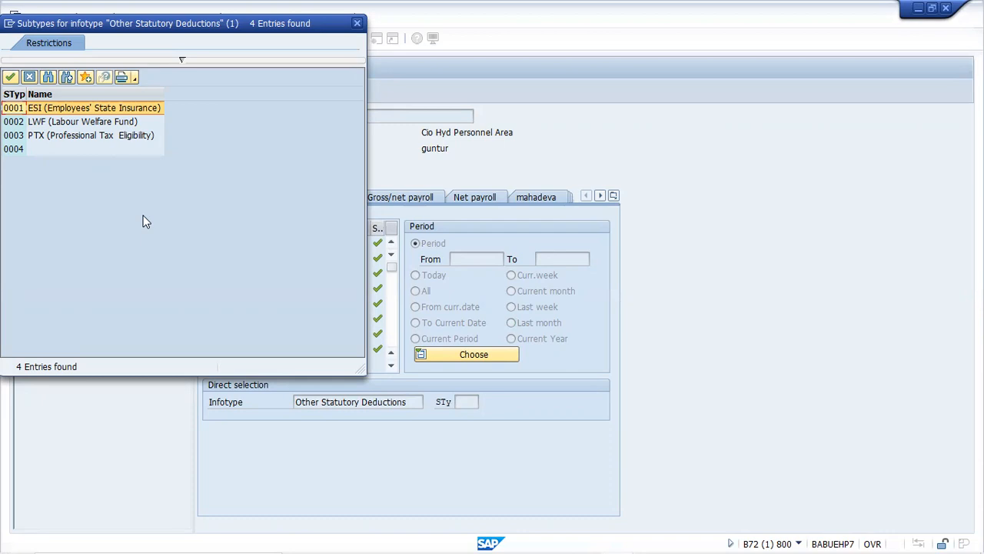
{"action": "double_click", "coordinate": [123, 109]}
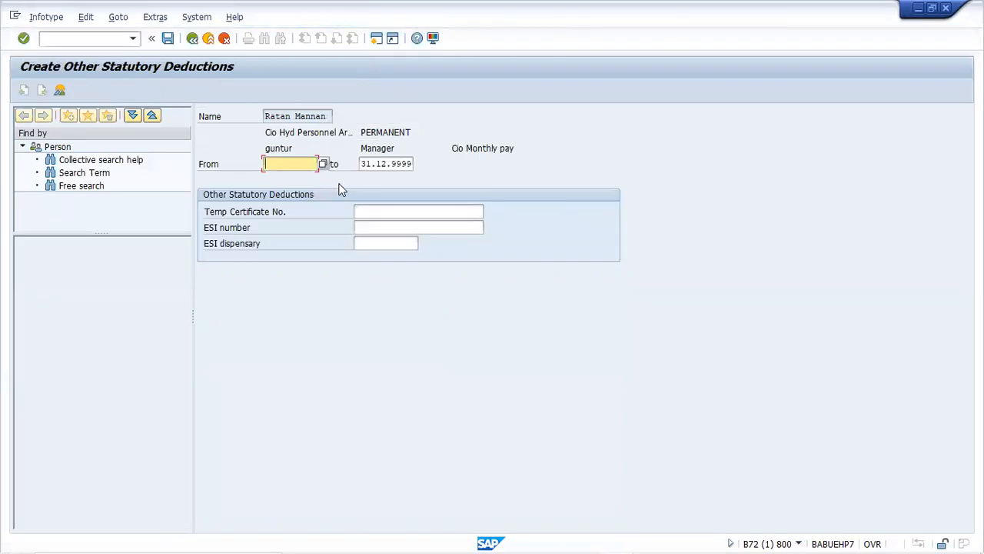
Set the ESI record's validity to start on 01.04.2020
{"action": "type", "text": "01."}
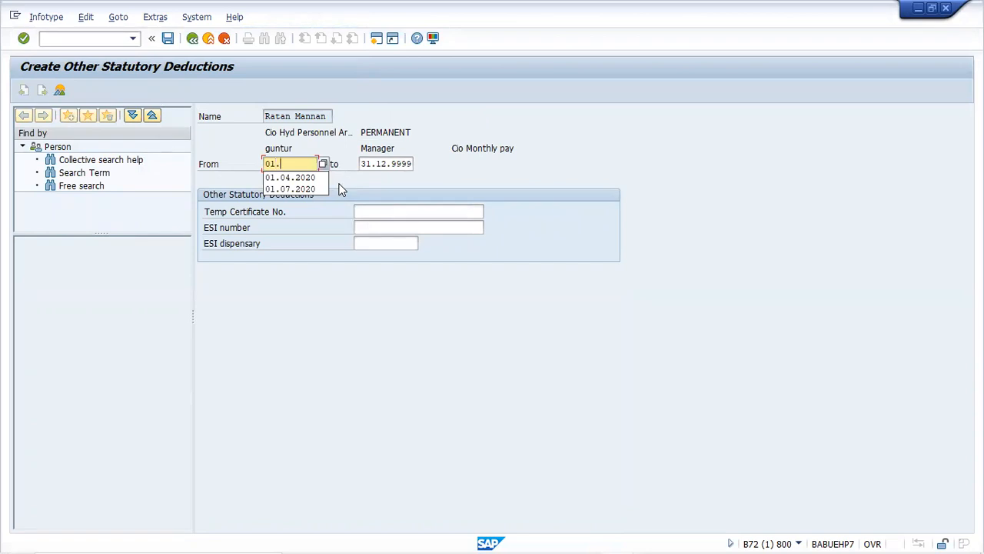
{"action": "type", "text": "04.2020"}
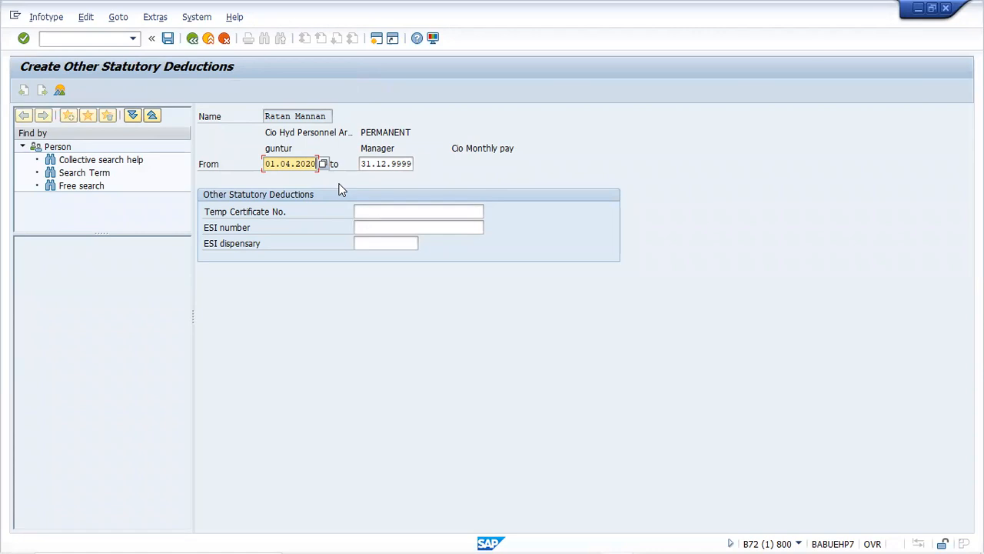
{"action": "key", "text": "alt+x"}
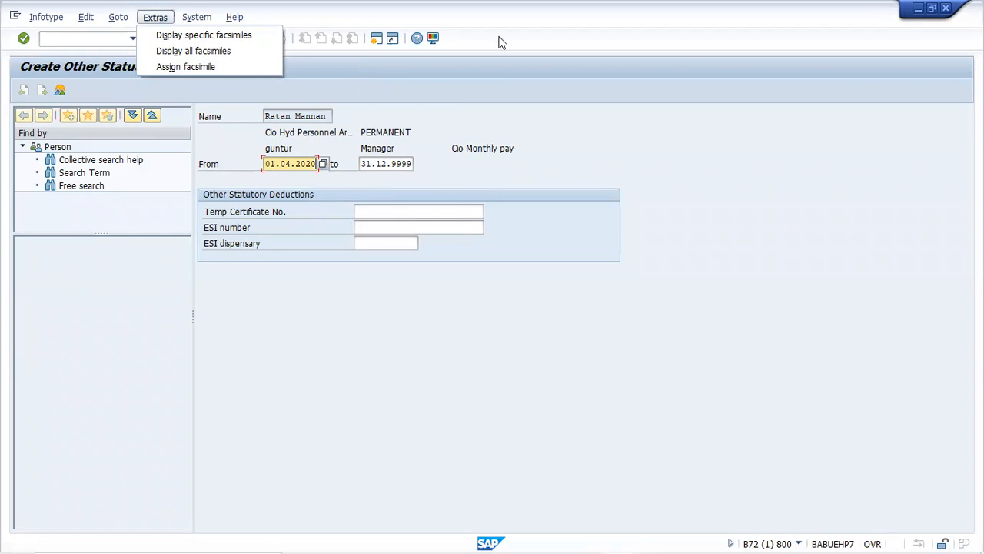
{"action": "key", "text": "Escape"}
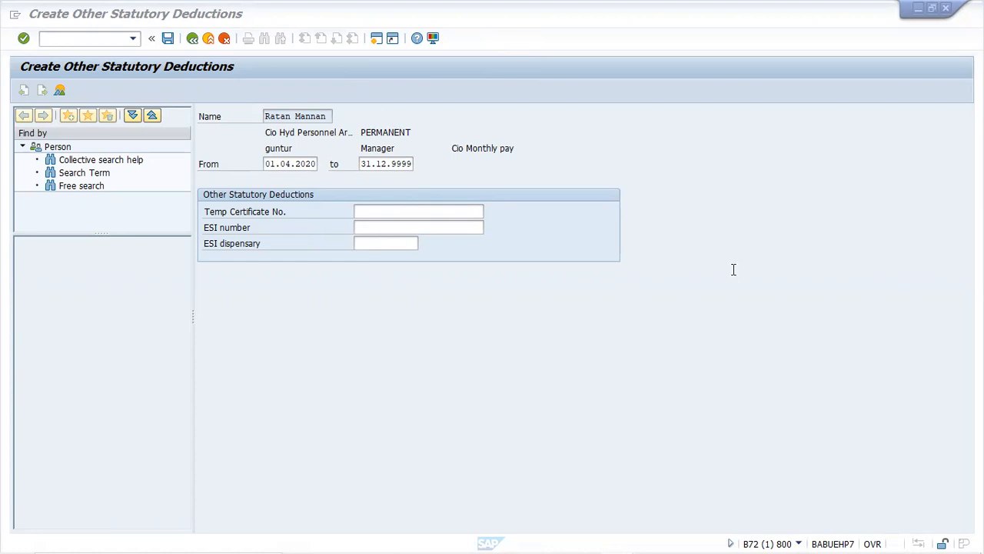
Fill in the employee's ESI number and dispensary Guntur, then save the ESI record
{"action": "left_click", "coordinate": [444, 210]}
{"action": "left_click", "coordinate": [444, 210]}
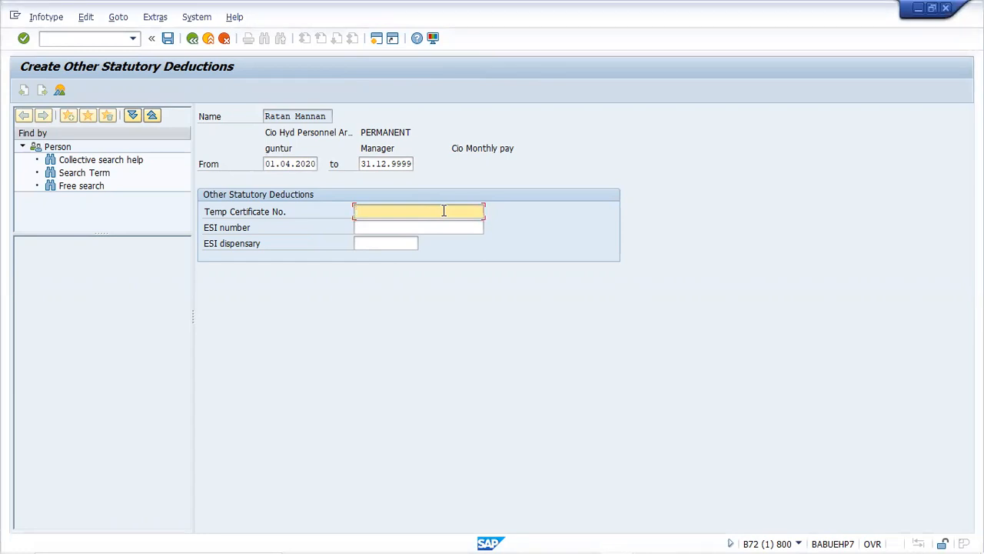
{"action": "left_click", "coordinate": [415, 229]}
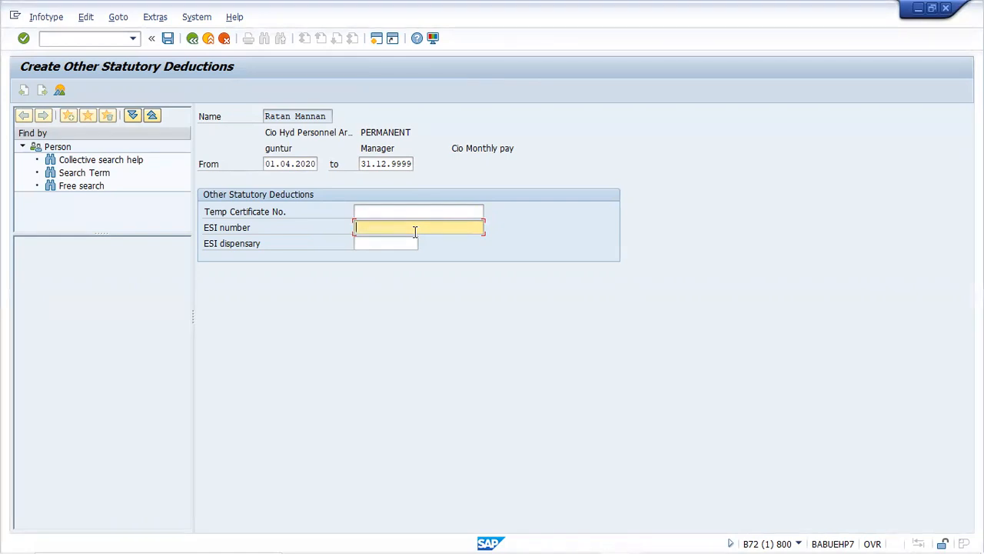
{"action": "left_click", "coordinate": [395, 243]}
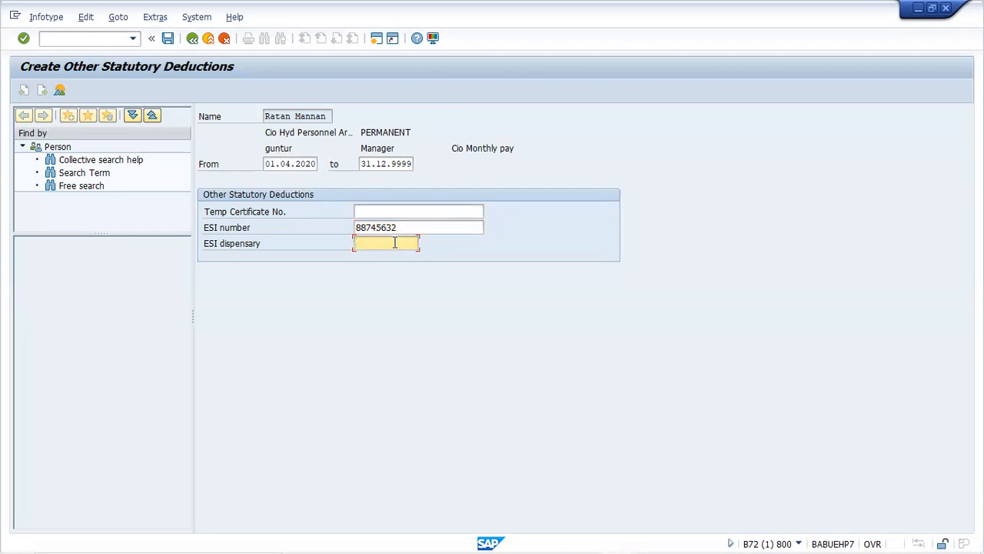
{"action": "type", "text": "Guntur"}
{"action": "left_click", "coordinate": [403, 211]}
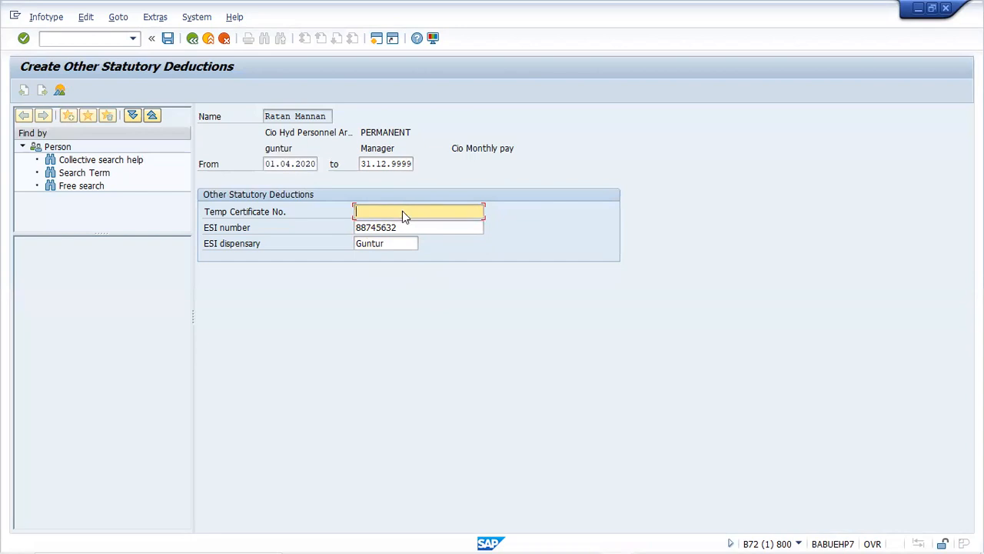
{"action": "key", "text": "ctrl+s"}
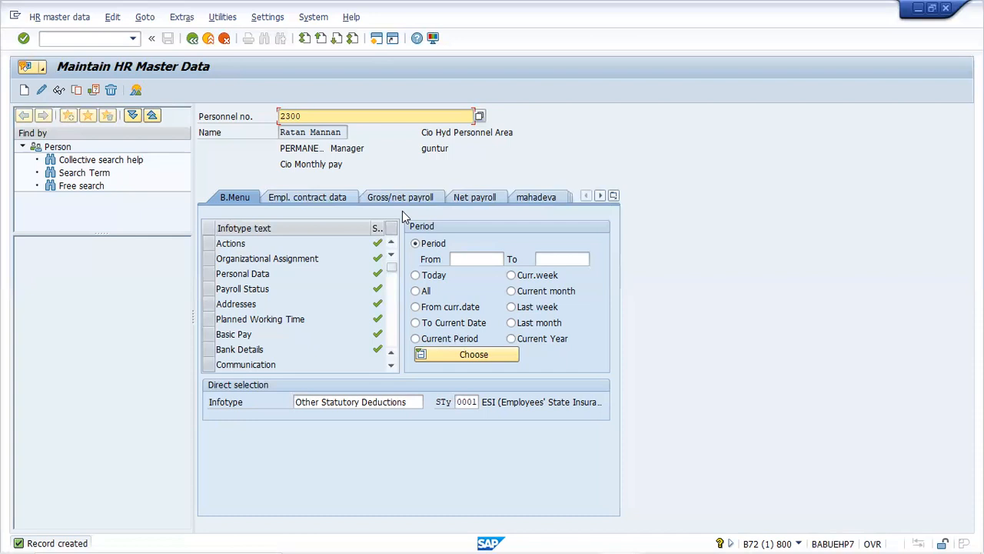
Look through the menu bar options, then go back to the SAP Easy Access menu
{"action": "key", "text": "alt+a"}
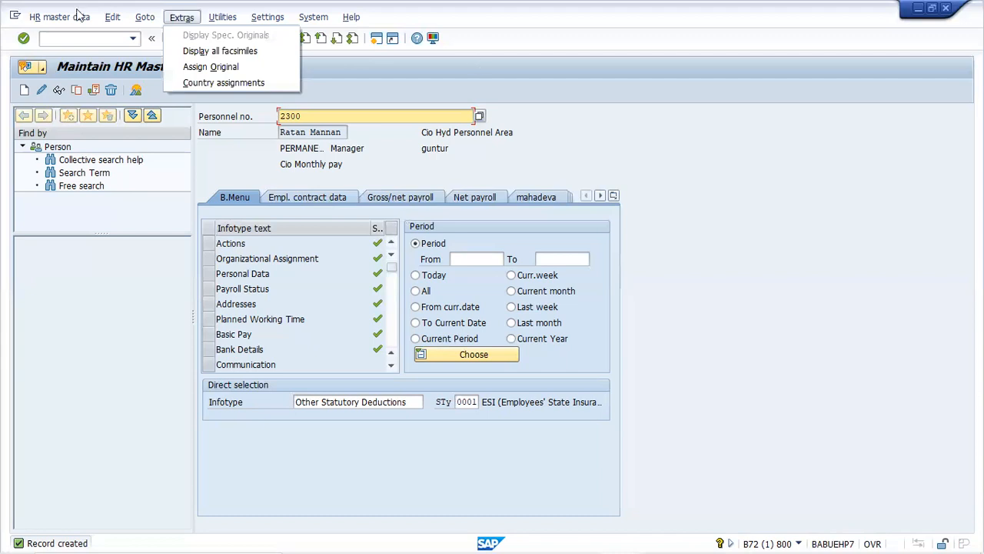
{"action": "key", "text": "Left"}
{"action": "key", "text": "Left"}
{"action": "key", "text": "Left"}
{"action": "key", "text": "Right"}
{"action": "key", "text": "Right"}
{"action": "key", "text": "Right"}
{"action": "key", "text": "Right"}
{"action": "key", "text": "Right"}
{"action": "key", "text": "Right"}
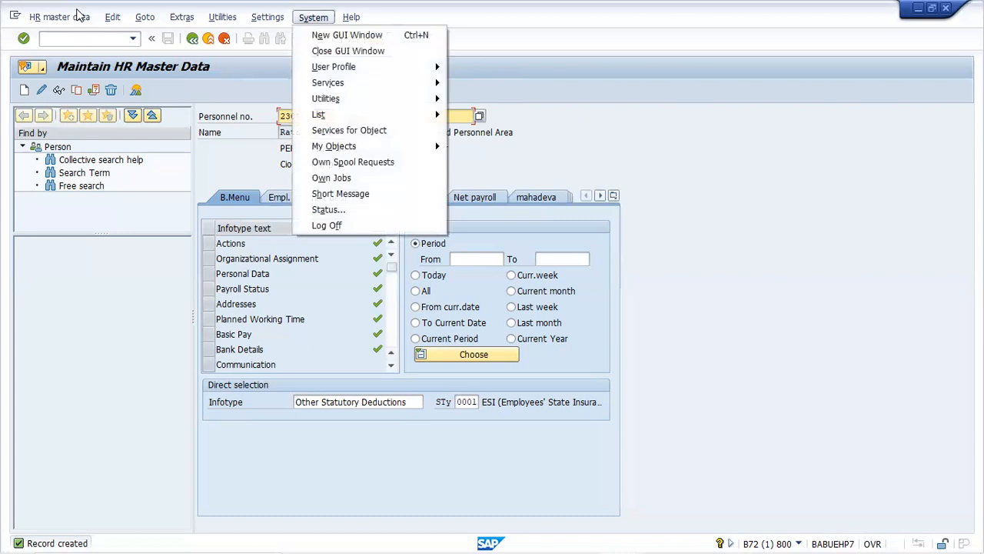
{"action": "left_click", "coordinate": [582, 154]}
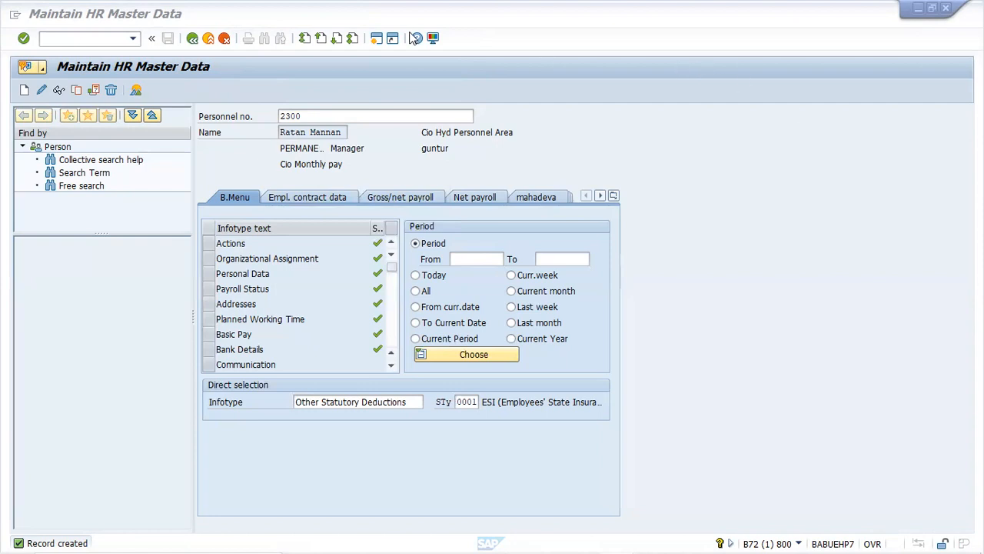
{"action": "left_click", "coordinate": [193, 38]}
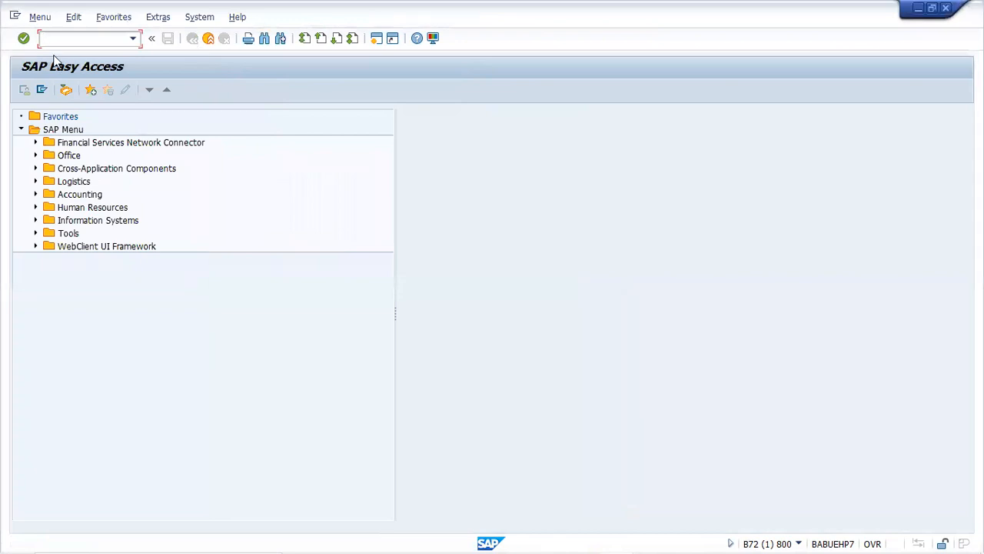
Run SPRO and open the SAP Reference IMG
{"action": "type", "text": "spro"}
{"action": "key", "text": "Return"}
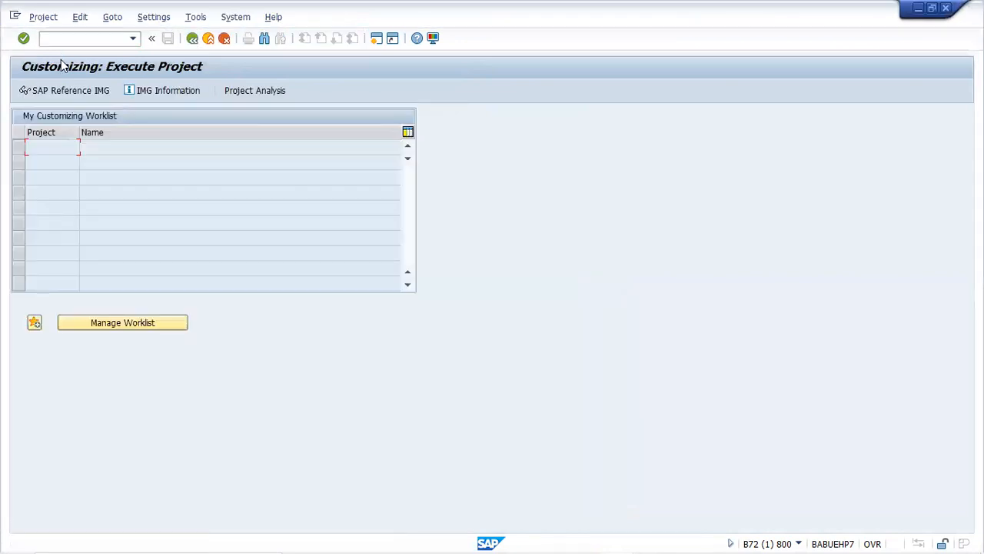
{"action": "left_click", "coordinate": [69, 89]}
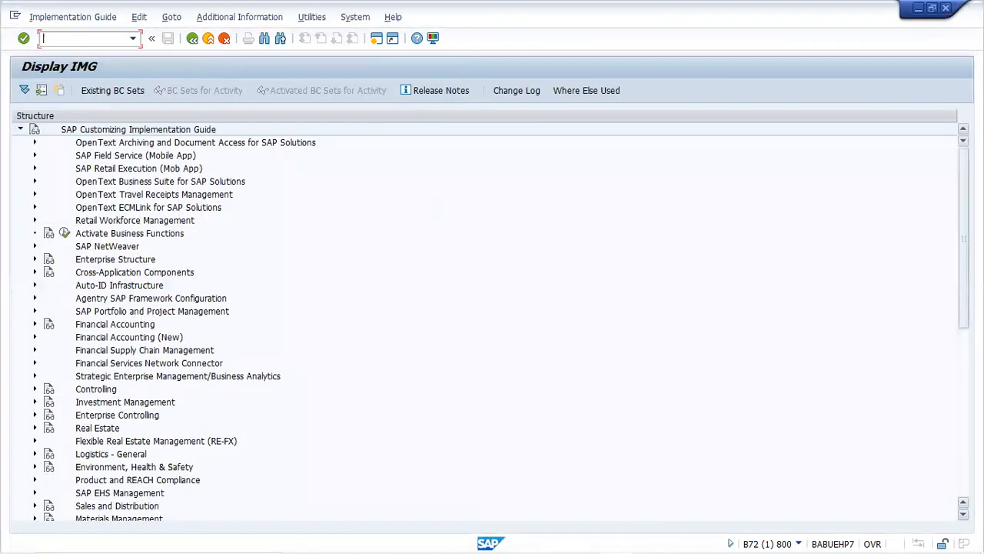
{"action": "left_click", "coordinate": [965, 474]}
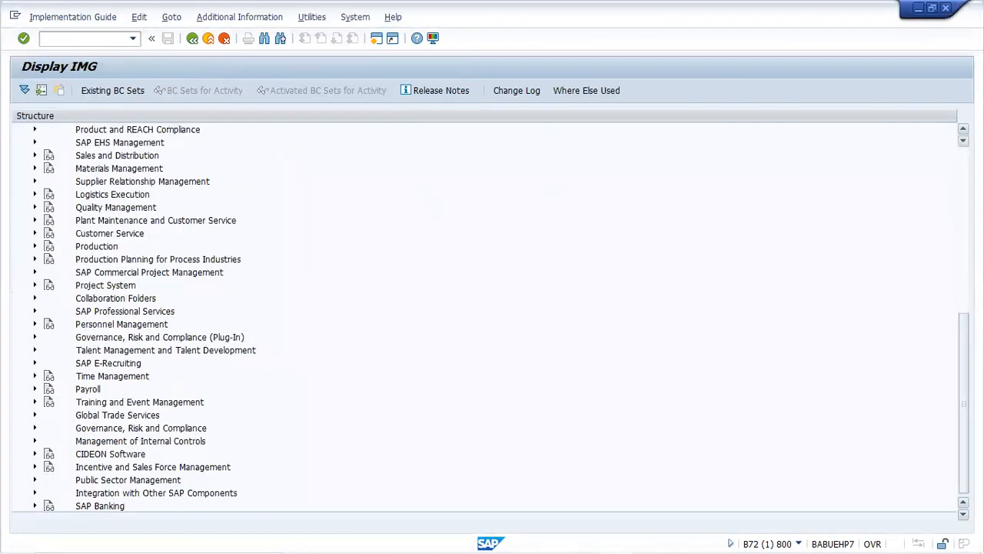
Expand Payroll > Payroll: India > Statutory Social Contribution > Employees' State Insurance
{"action": "left_click", "coordinate": [34, 389]}
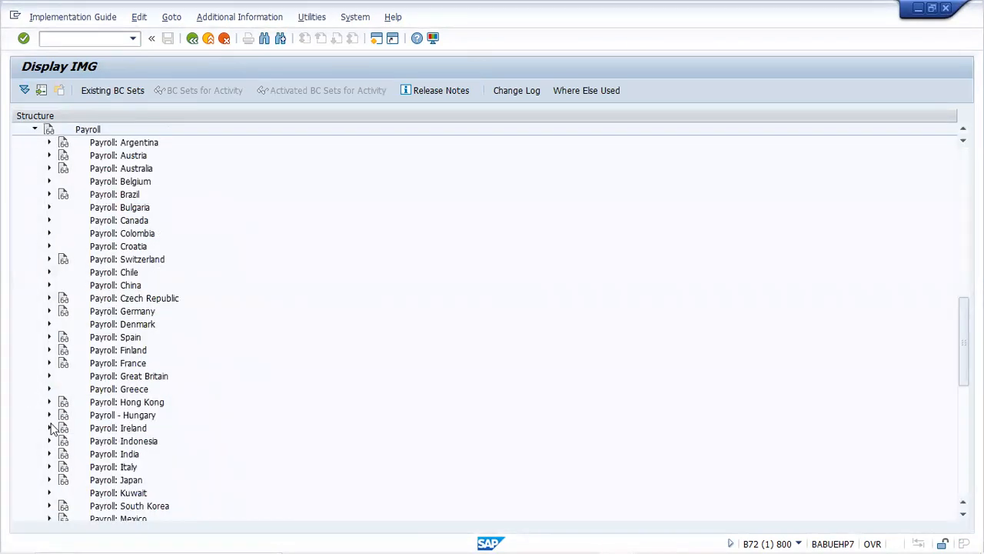
{"action": "left_click", "coordinate": [50, 454]}
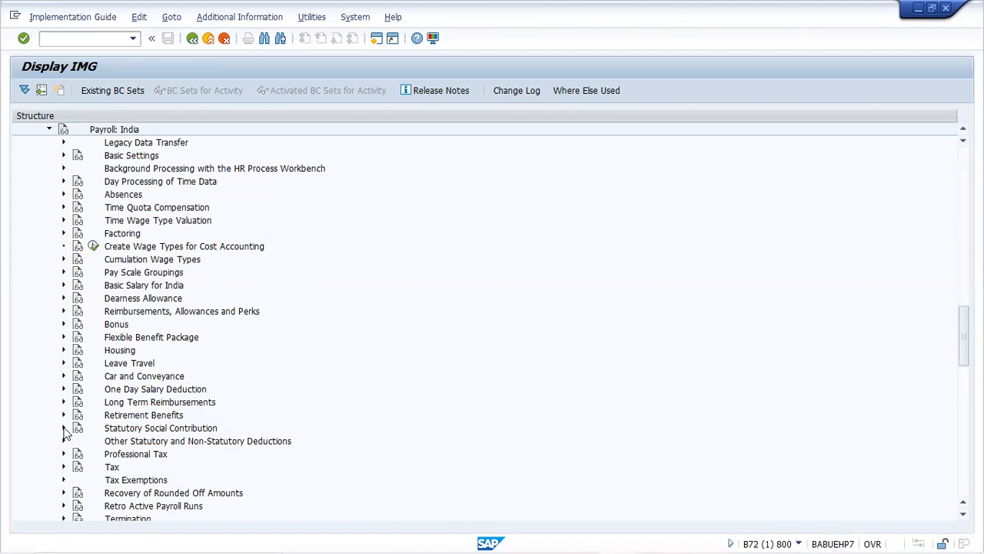
{"action": "left_click", "coordinate": [64, 429]}
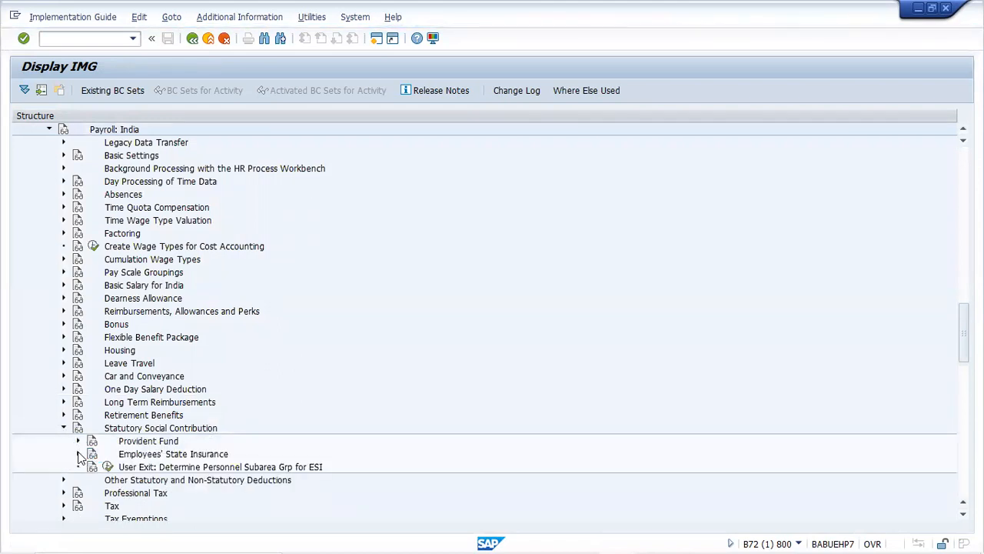
{"action": "left_click", "coordinate": [78, 454]}
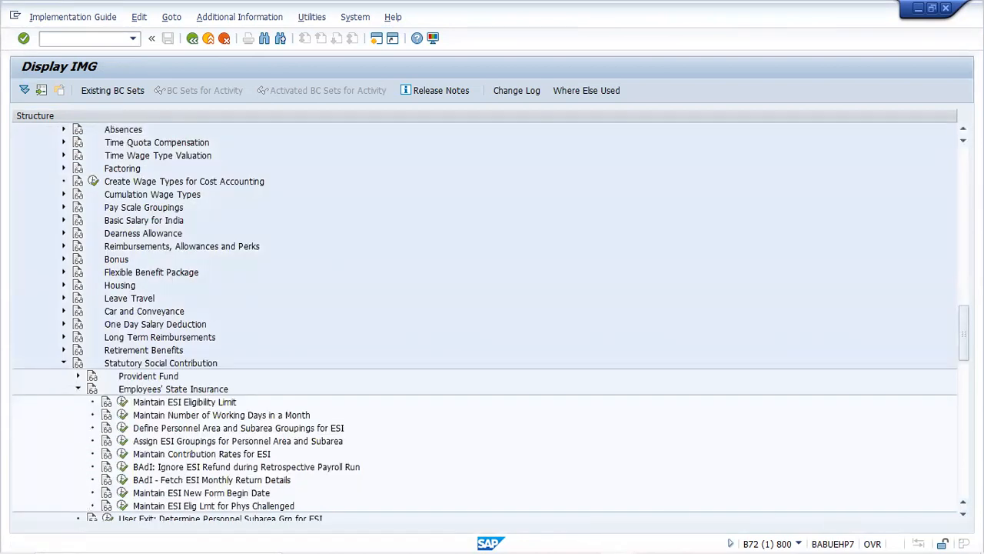
Scroll to Maintain ESI Eligibility Limit and execute that activity
{"action": "scroll", "coordinate": [484, 323], "scroll_direction": "down", "scroll_amount": 2}
{"action": "scroll", "coordinate": [484, 323], "scroll_direction": "down", "scroll_amount": 2}
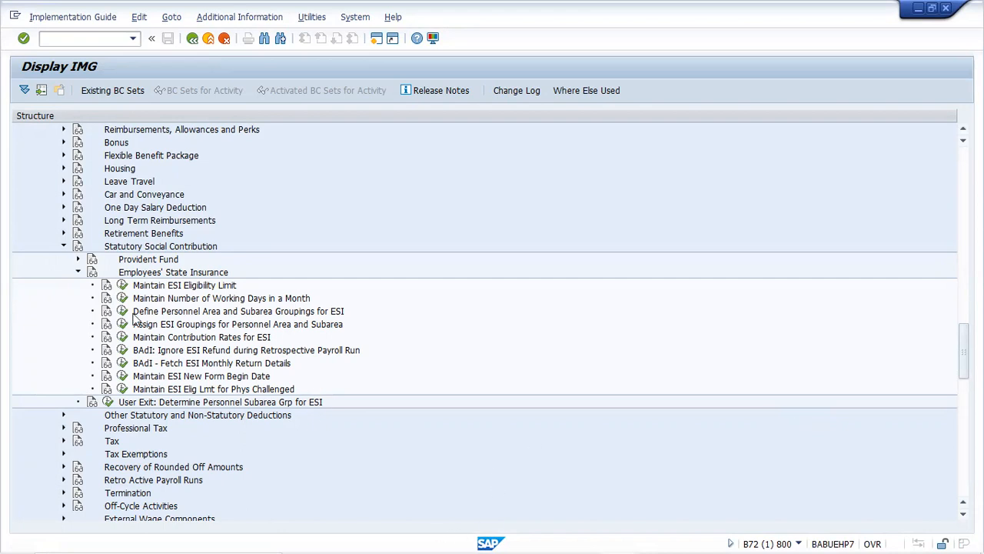
{"action": "left_click", "coordinate": [123, 285]}
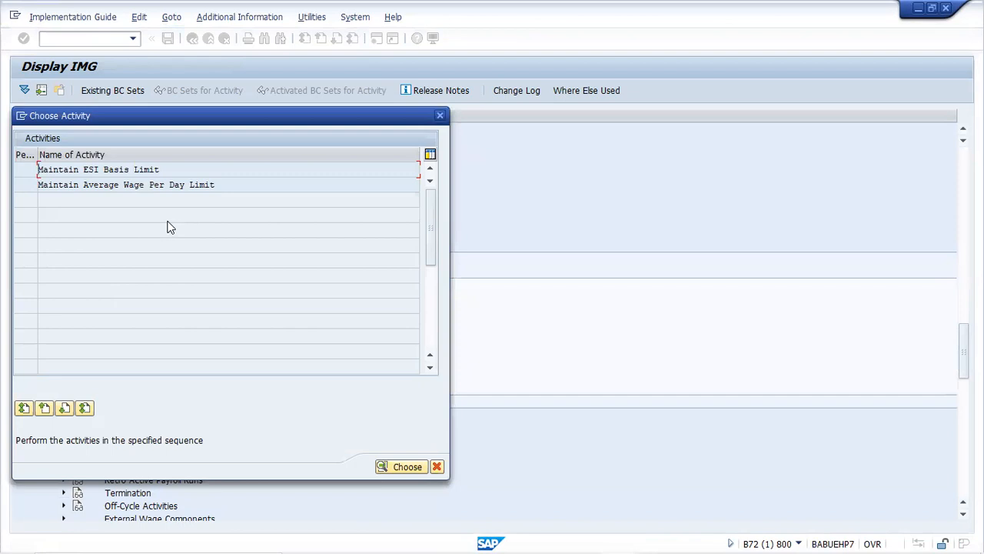
Choose Maintain ESI Basis Limit to view constant ESILT at 21,000.00 INR
{"action": "double_click", "coordinate": [140, 169]}
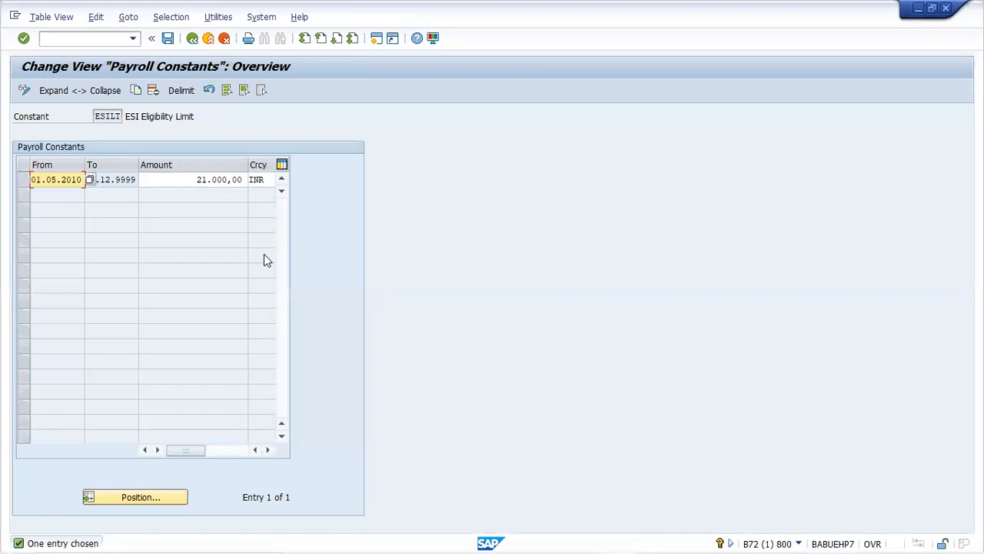
In a new session, run SM30 and enter view V_T511P
{"action": "left_click", "coordinate": [376, 38]}
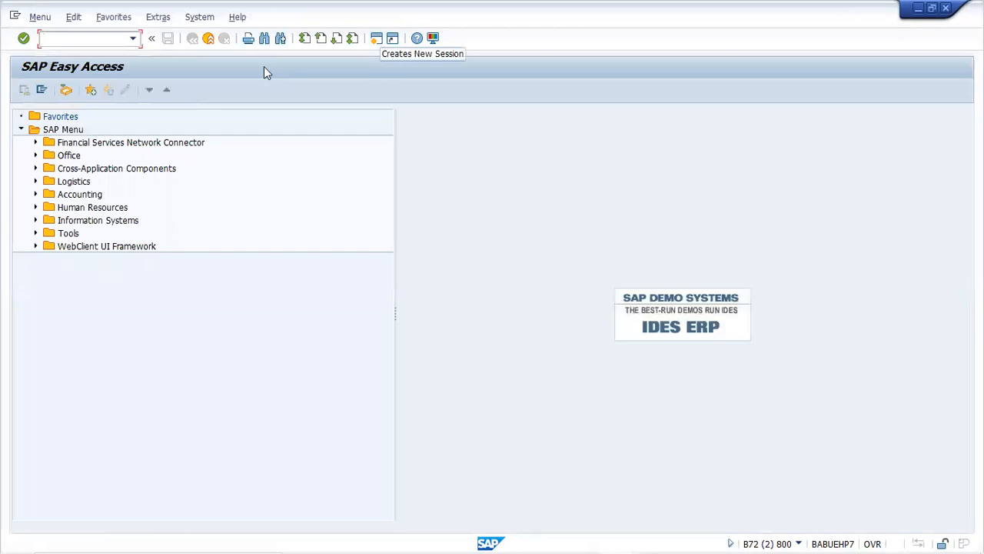
{"action": "type", "text": "sm30"}
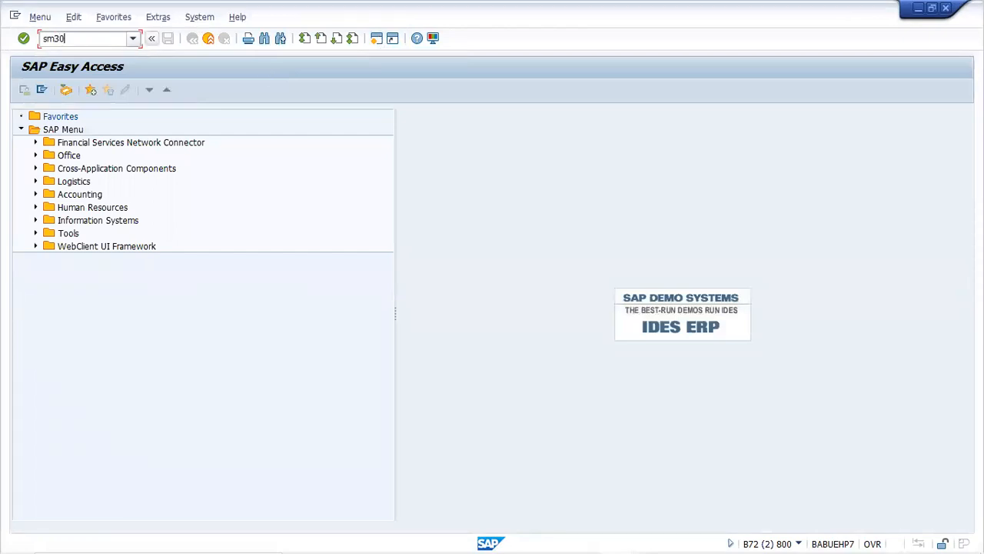
{"action": "key", "text": "Return"}
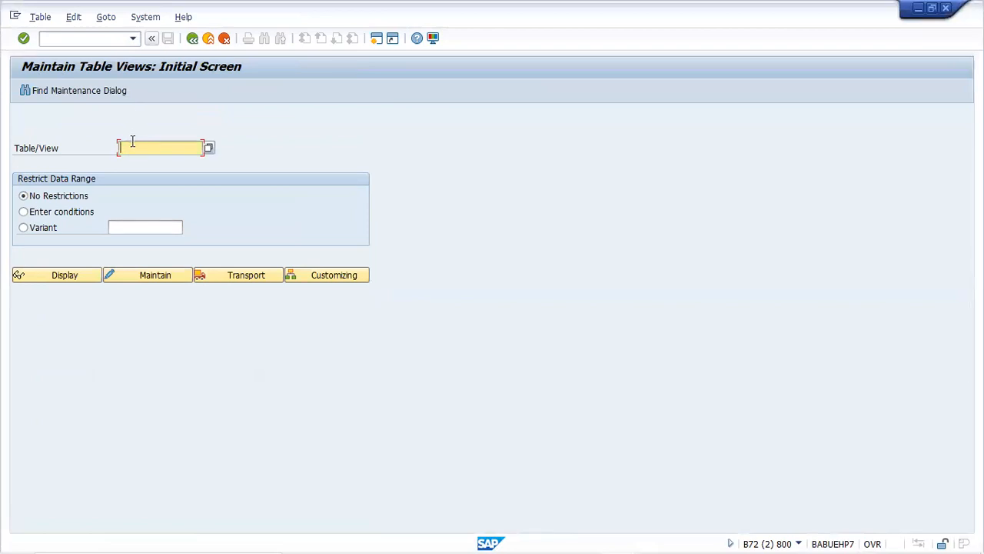
{"action": "type", "text": "V_"}
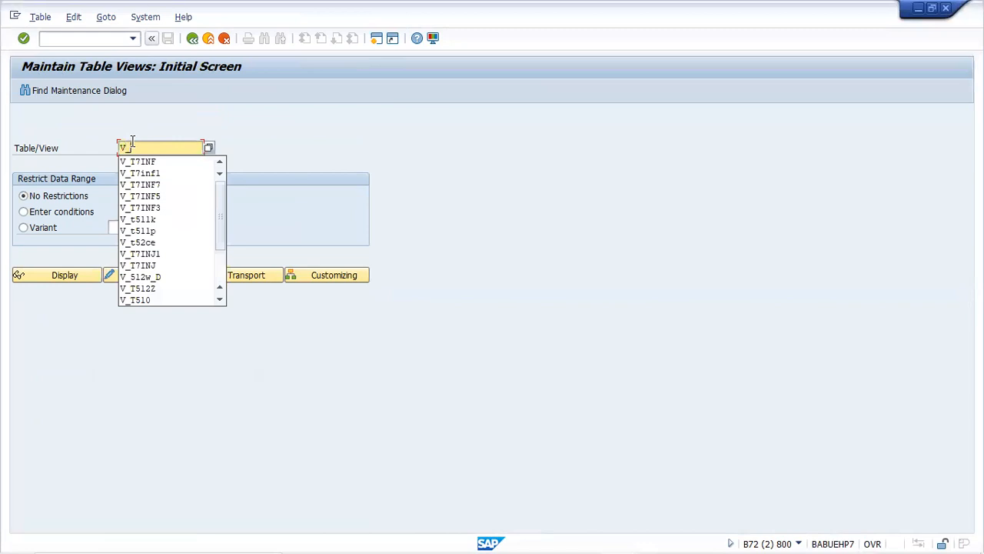
{"action": "type", "text": "t511"}
{"action": "key", "text": "Down"}
{"action": "key", "text": "Down"}
{"action": "key", "text": "Return"}
{"action": "key", "text": "Return"}
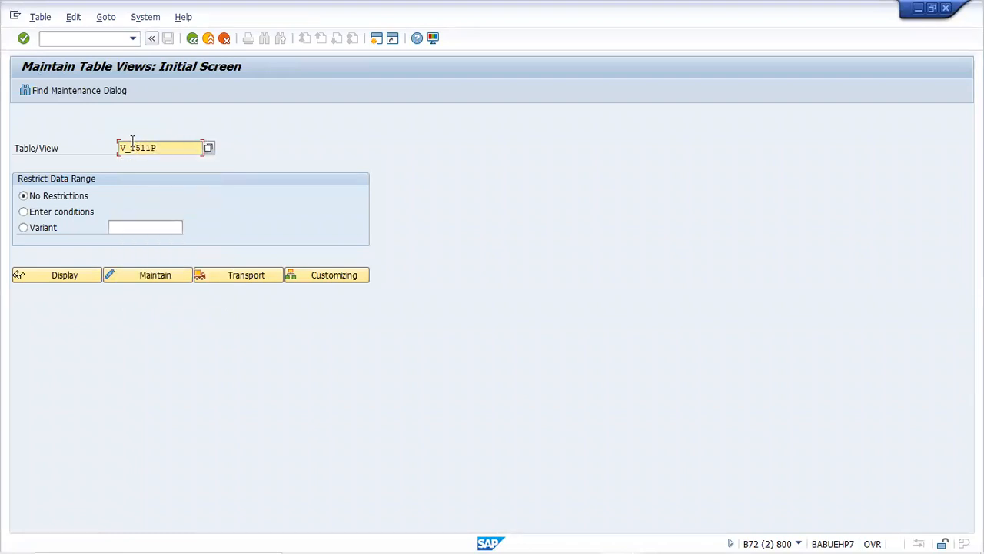
Open V_T511P for country grouping 40, accepting read-only display of the locked data
{"action": "left_click", "coordinate": [156, 276]}
{"action": "key", "text": "Return"}
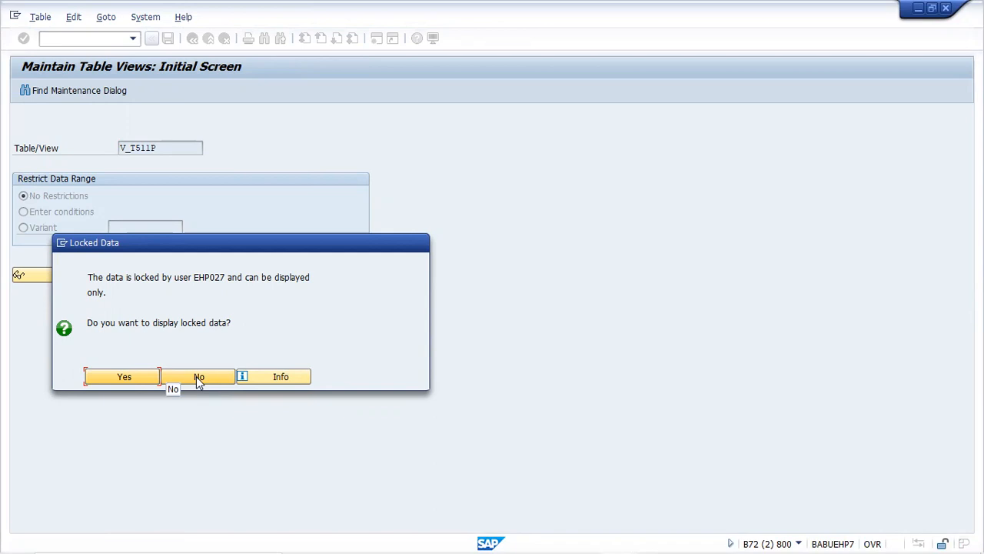
{"action": "left_click", "coordinate": [116, 378]}
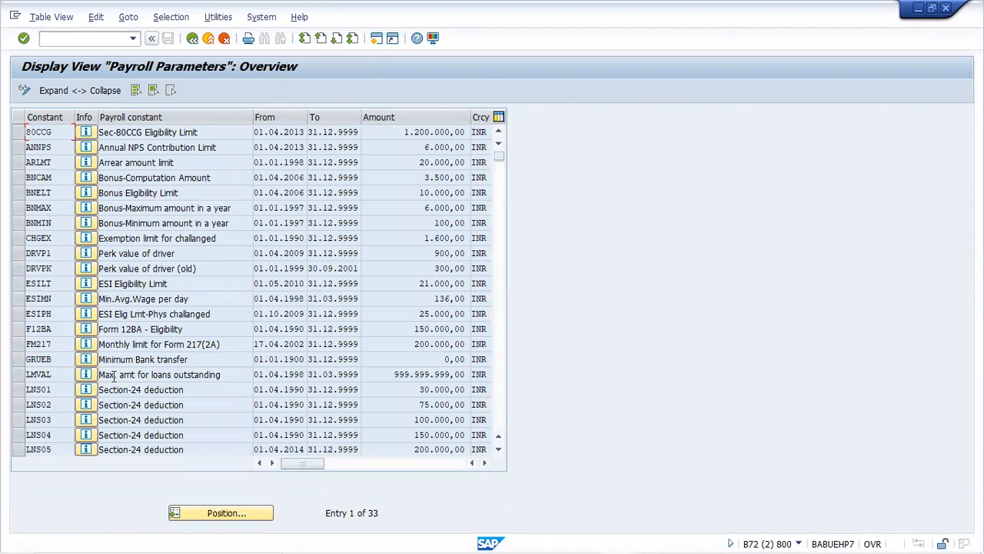
{"action": "left_click", "coordinate": [18, 283]}
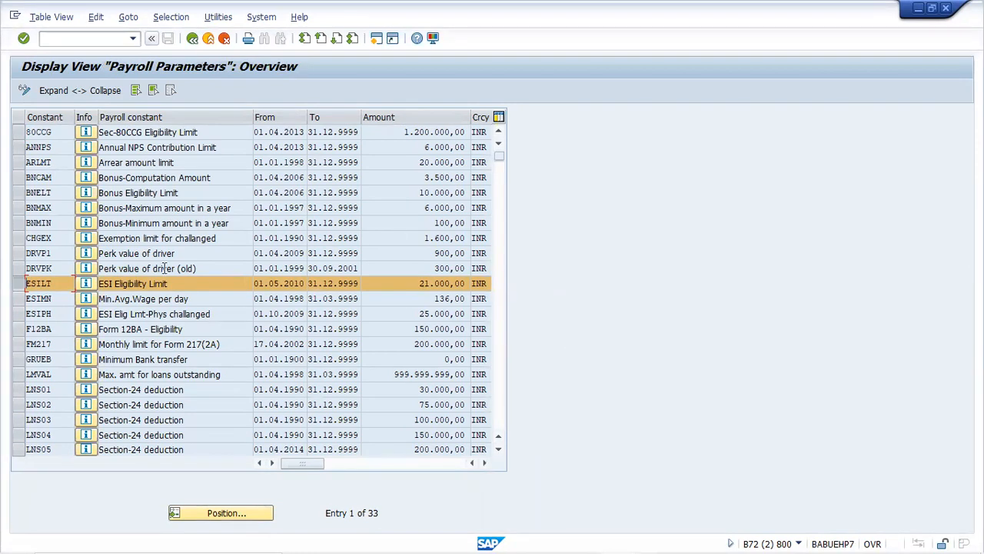
{"action": "left_click", "coordinate": [86, 284]}
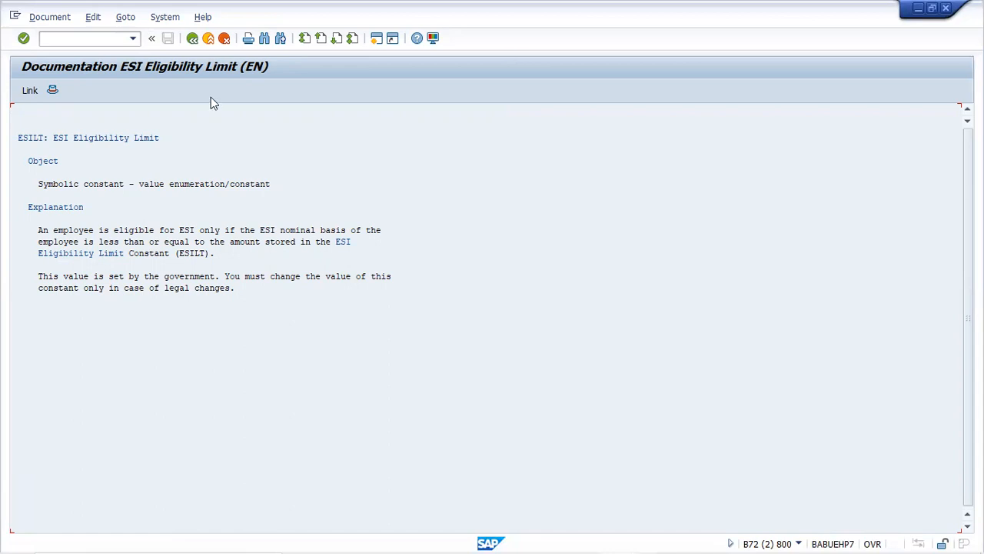
{"action": "left_click", "coordinate": [195, 43]}
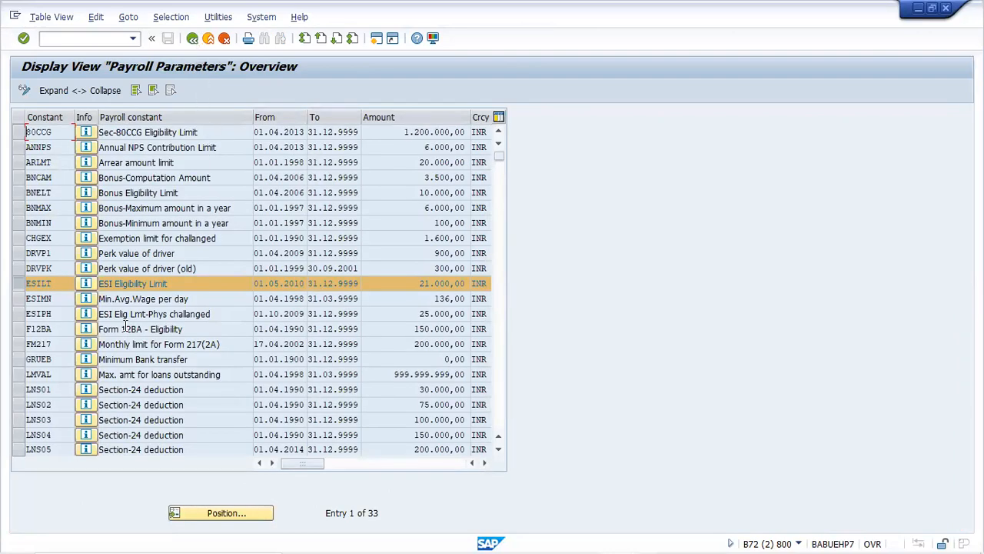
{"action": "left_click", "coordinate": [17, 313]}
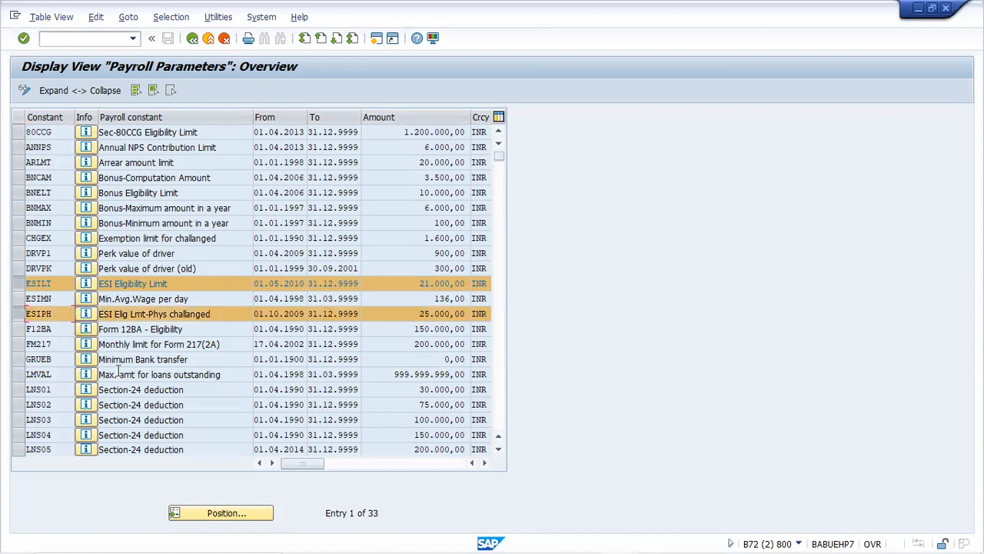
Select only the ESIMN row and show its documentation on the 4.75% employer contribution
{"action": "left_click", "coordinate": [19, 300]}
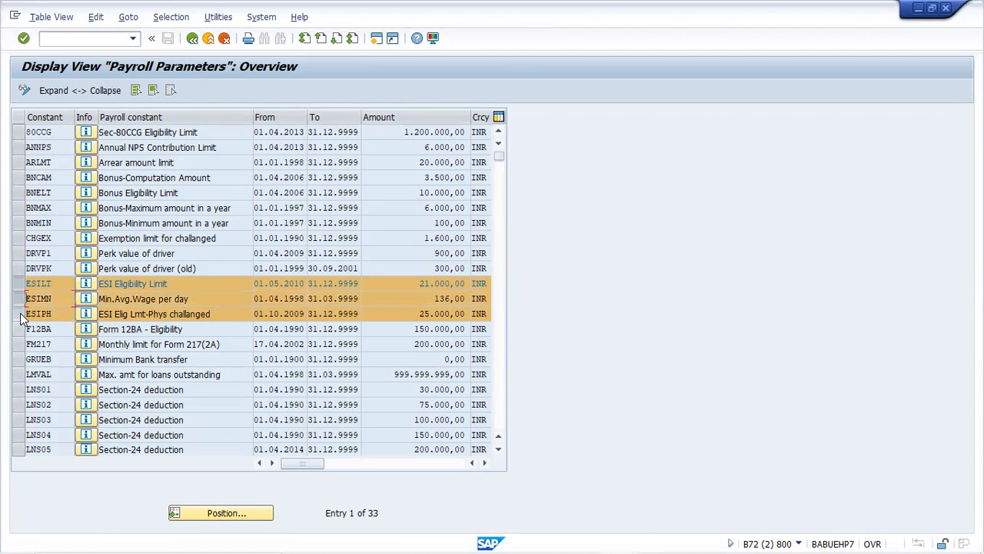
{"action": "left_click", "coordinate": [20, 313]}
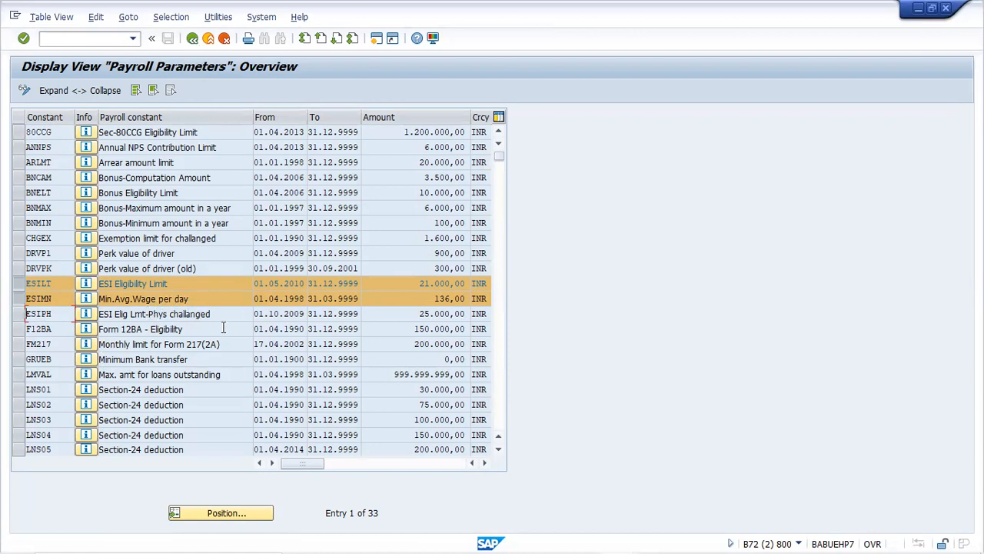
{"action": "left_click", "coordinate": [85, 298]}
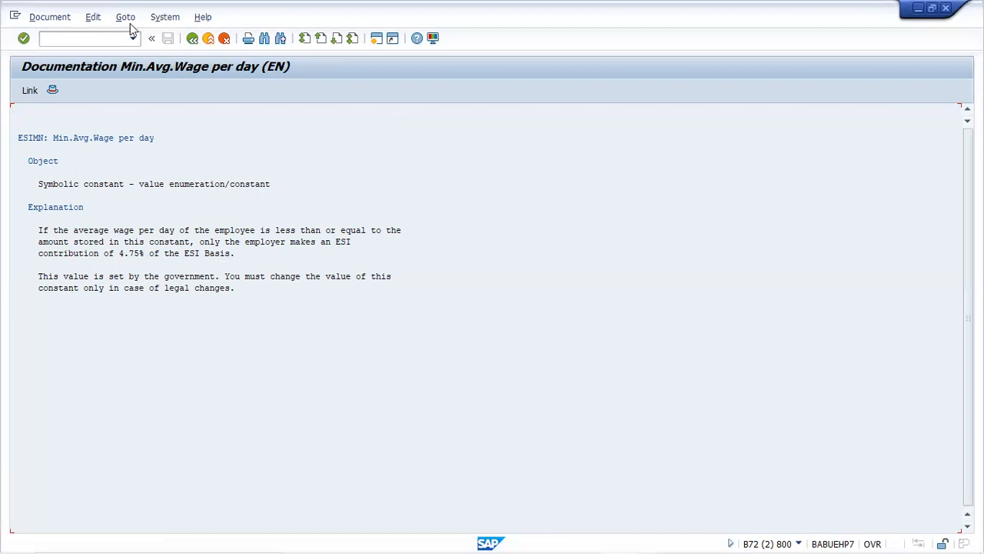
Deselect the ESIMN and ESILT rows and return to the SM30 start screen with V_T511P
{"action": "left_click", "coordinate": [192, 38]}
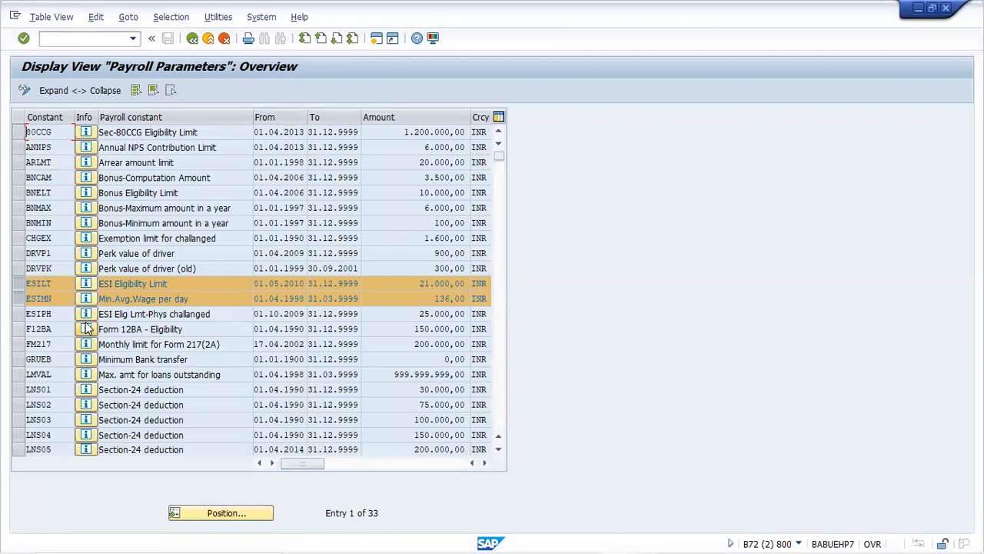
{"action": "left_click", "coordinate": [18, 299]}
{"action": "left_click", "coordinate": [19, 283]}
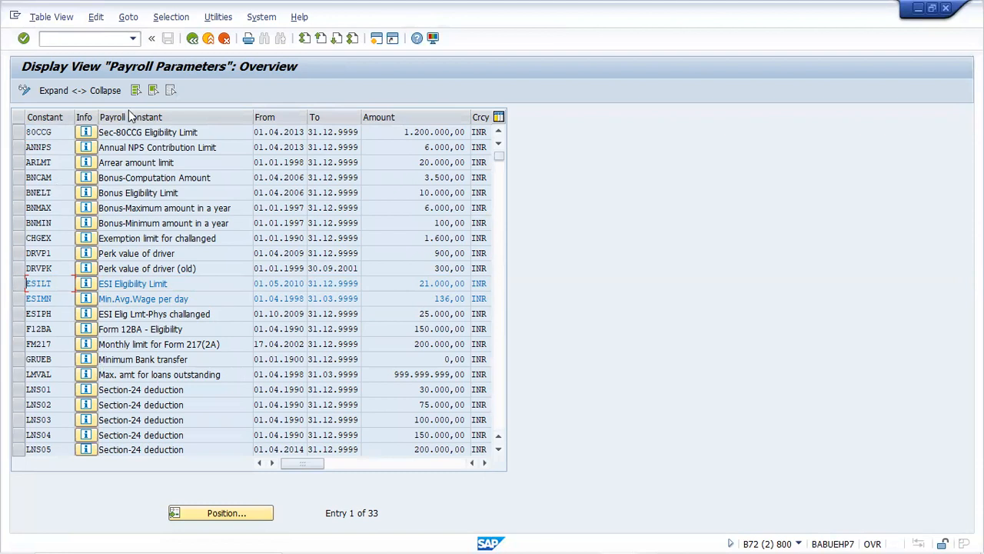
{"action": "left_click", "coordinate": [193, 40]}
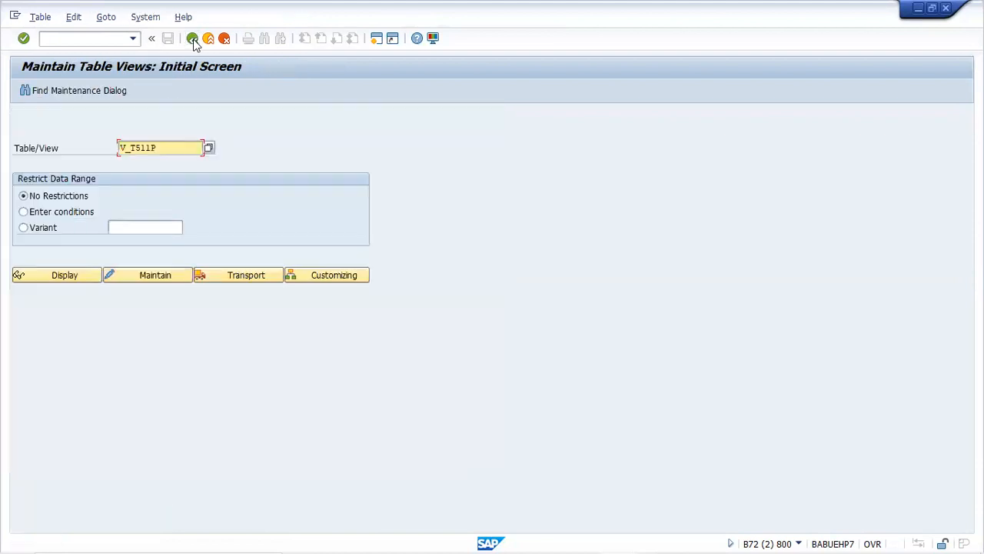
Open table V_T511K for country grouping 40 and select the DYSMN constant row
{"action": "left_click", "coordinate": [175, 140]}
{"action": "key", "text": "BackSpace"}
{"action": "type", "text": "K"}
{"action": "key", "text": "Return"}
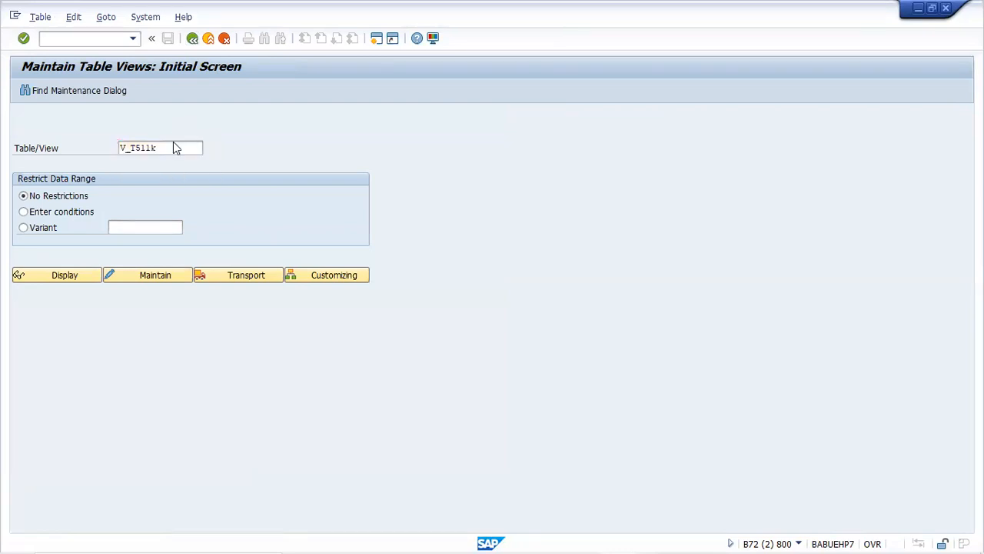
{"action": "key", "text": "Return"}
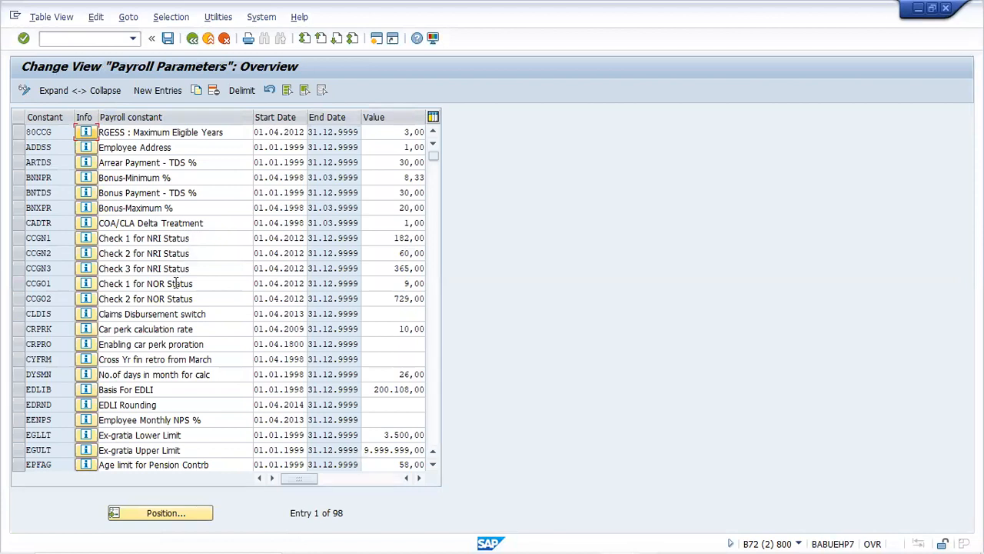
{"action": "left_click", "coordinate": [19, 375]}
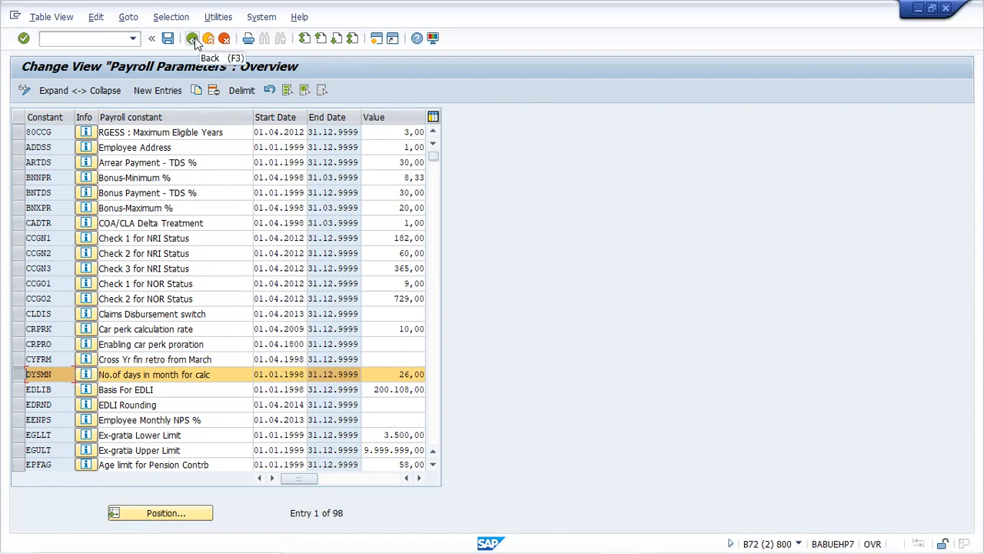
Minimize the second session and leave the ESILT constant view for the Choose Activity dialog
{"action": "left_click", "coordinate": [919, 9]}
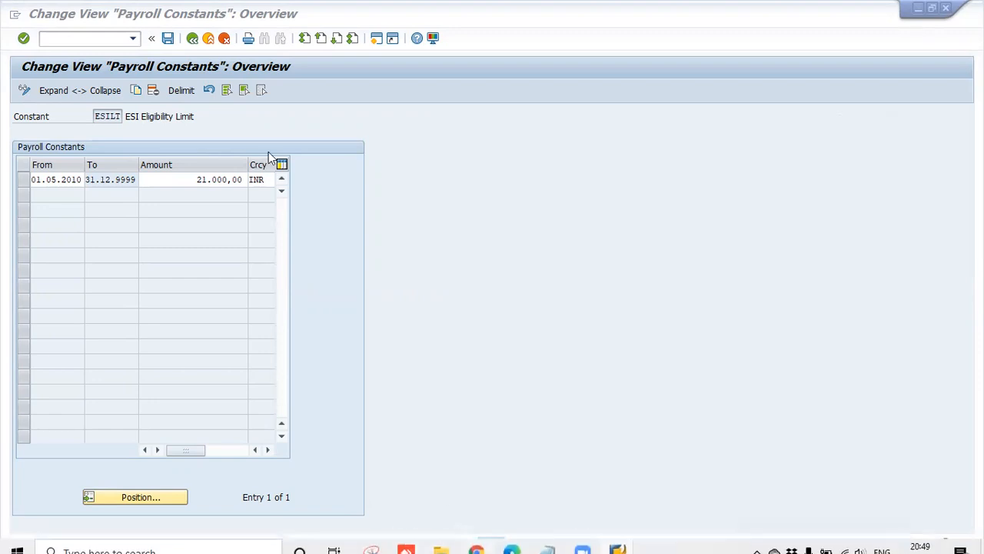
{"action": "left_click", "coordinate": [192, 38]}
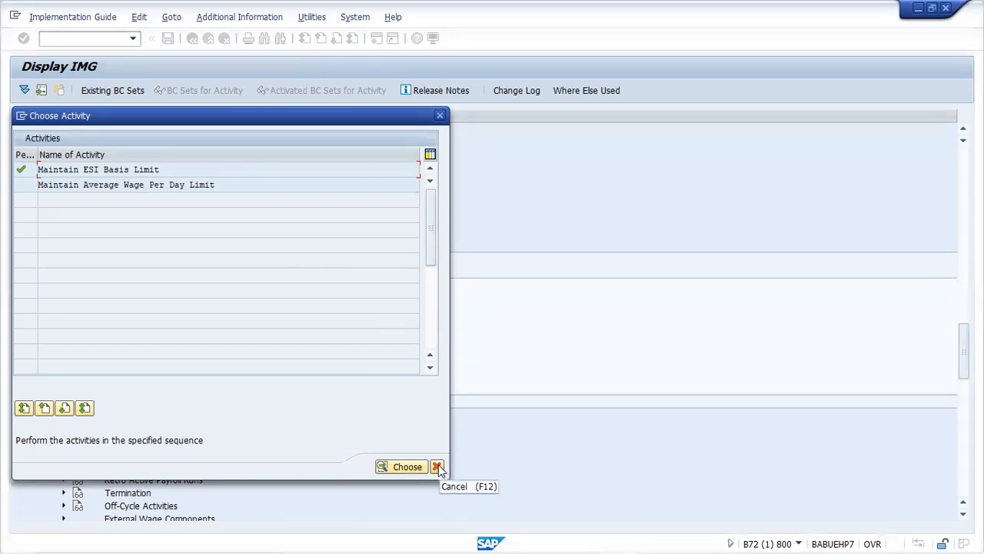
Open Maintain Average Wage Per Day Limit to show ESIMN at 136,00 INR
{"action": "double_click", "coordinate": [182, 190]}
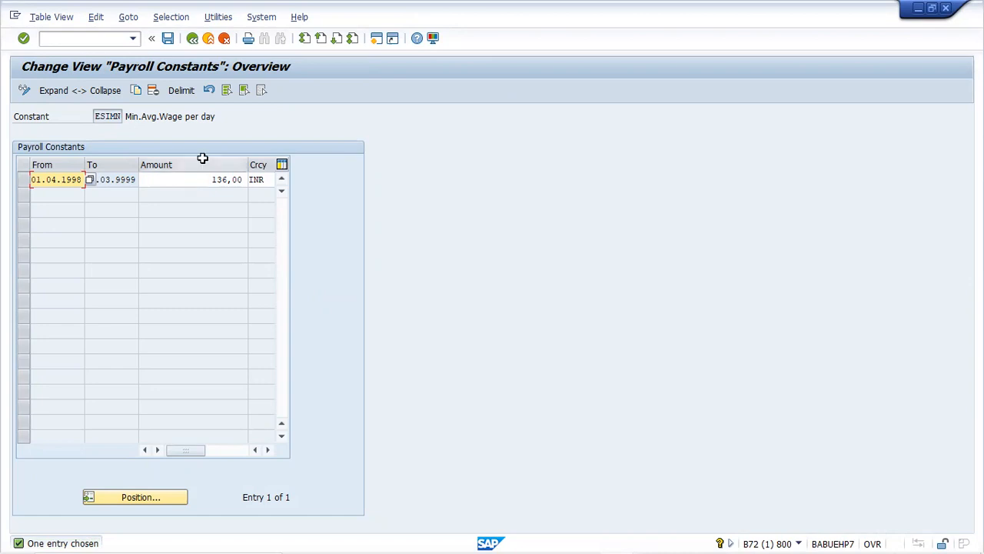
Go back from ESIMN to the ESI activity tree and run Define Personnel Area and Subarea Groupings for ESI
{"action": "left_click", "coordinate": [193, 40]}
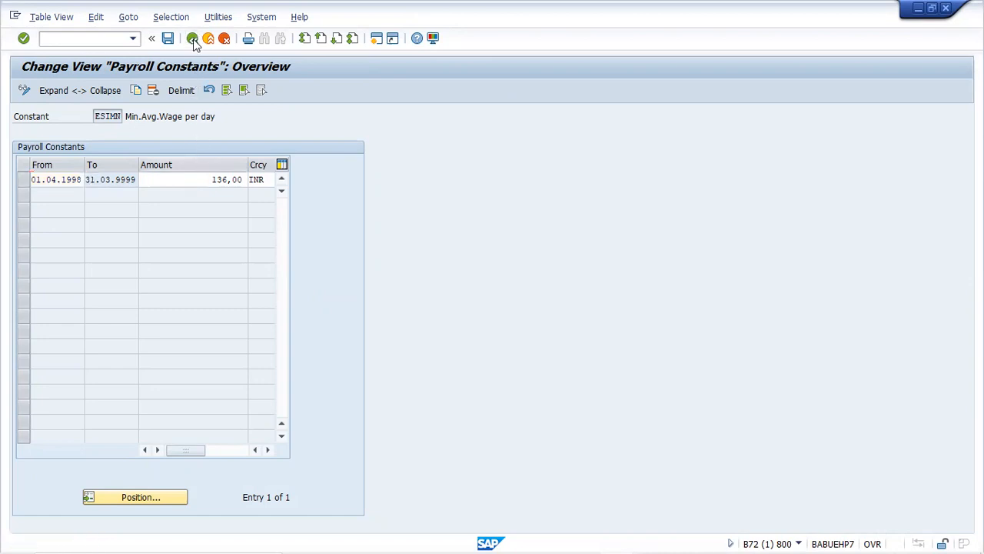
{"action": "left_click", "coordinate": [441, 115]}
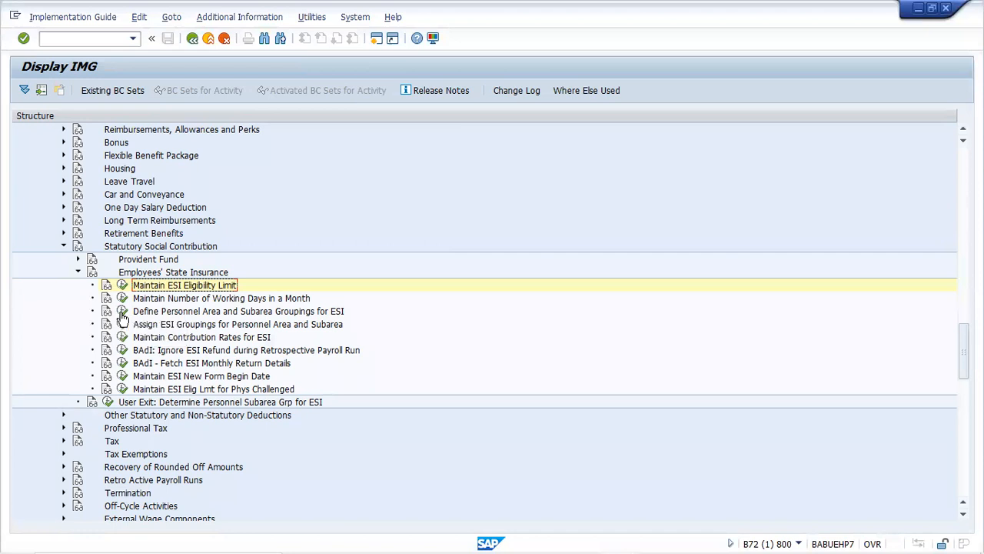
{"action": "left_click", "coordinate": [123, 311]}
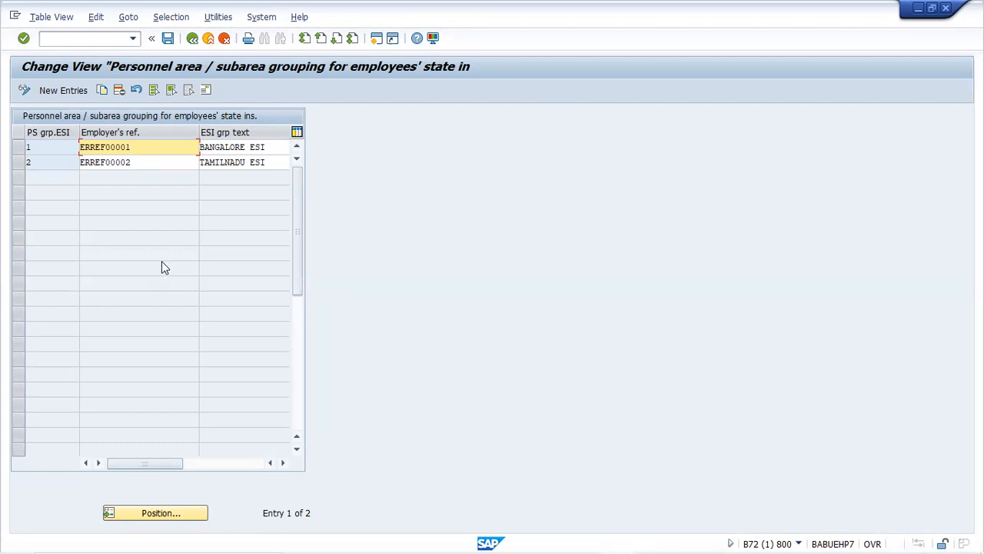
Add new ESI grouping 3 and leave, cancelling the address maintenance
{"action": "left_click", "coordinate": [50, 90]}
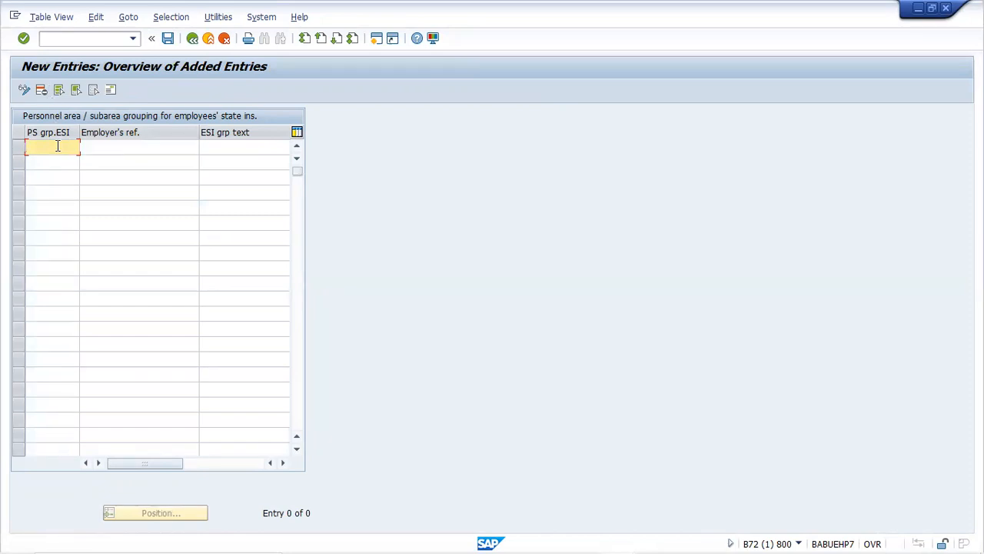
{"action": "type", "text": "3"}
{"action": "key", "text": "Tab"}
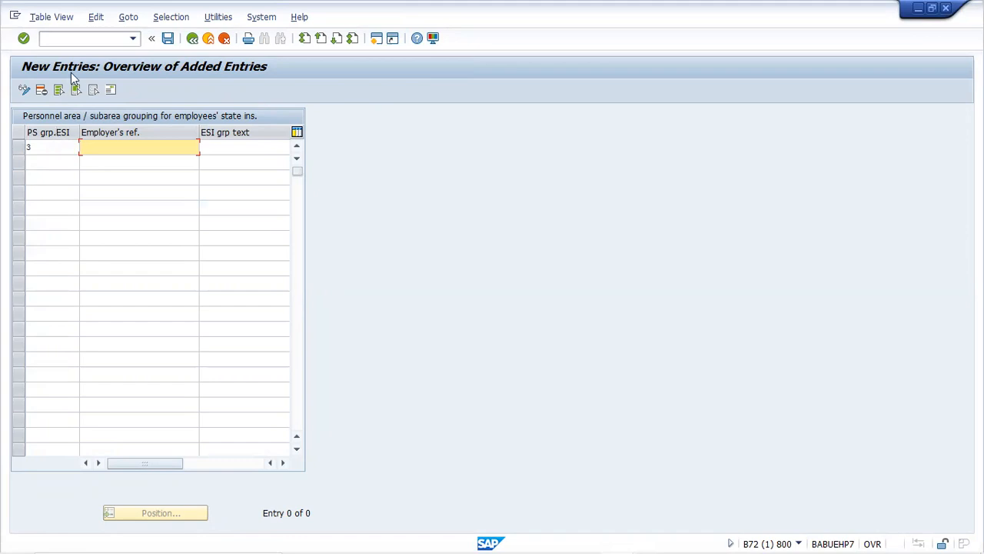
{"action": "left_click", "coordinate": [192, 38]}
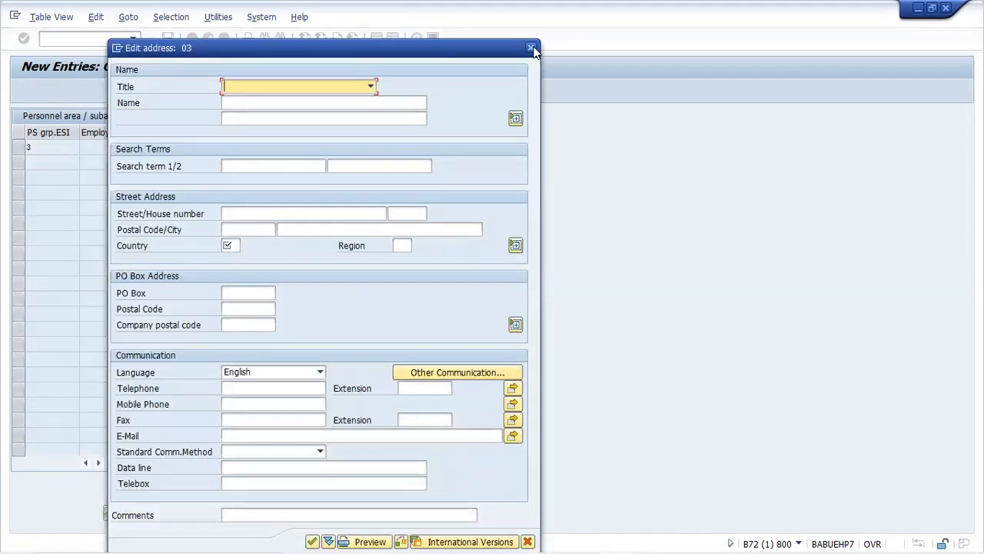
{"action": "left_click", "coordinate": [530, 48]}
{"action": "left_click", "coordinate": [203, 297]}
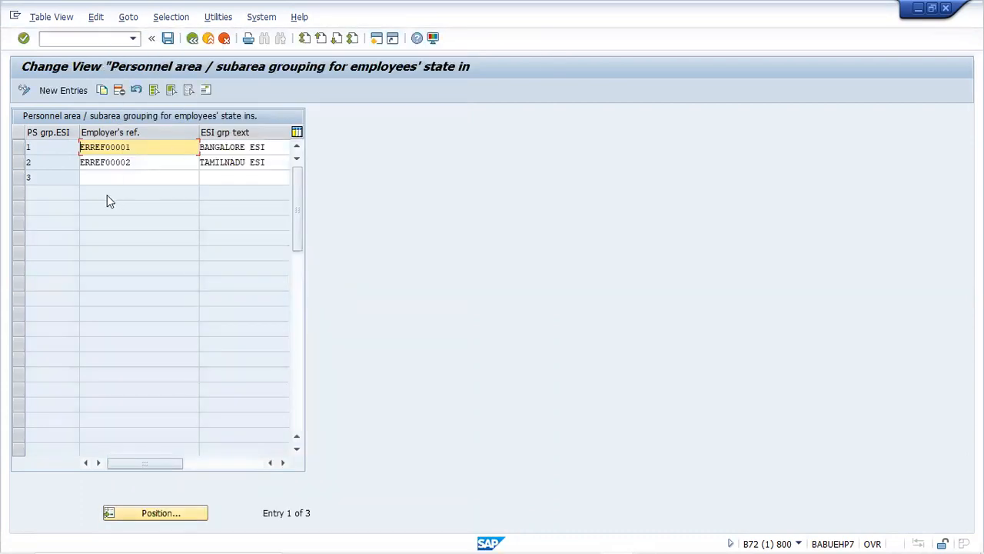
Copy the TAMILNADU ESI grouping as grouping 4, employer reference ERREF00004, text 'Guntur ESI'
{"action": "left_click", "coordinate": [15, 164]}
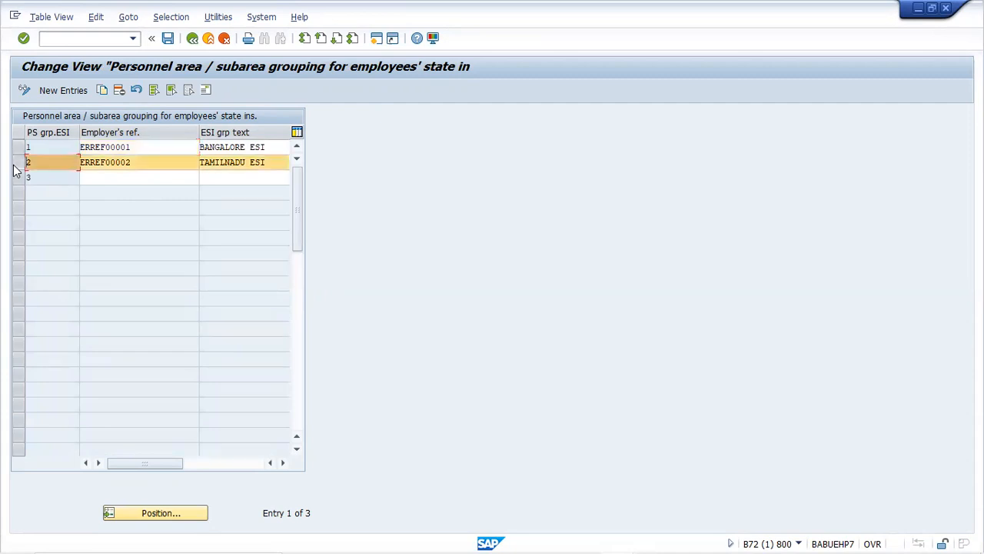
{"action": "left_click", "coordinate": [108, 91]}
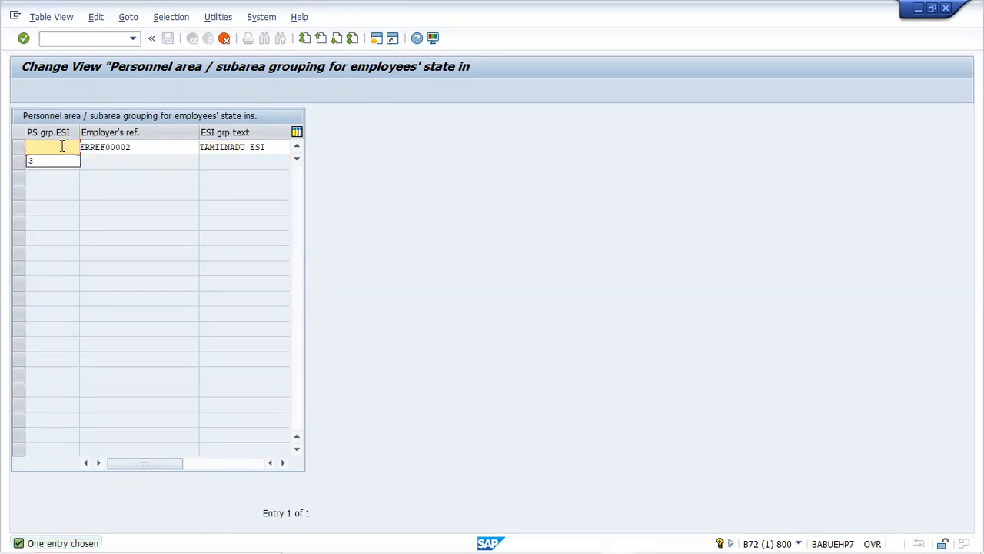
{"action": "type", "text": "4"}
{"action": "left_click", "coordinate": [161, 146]}
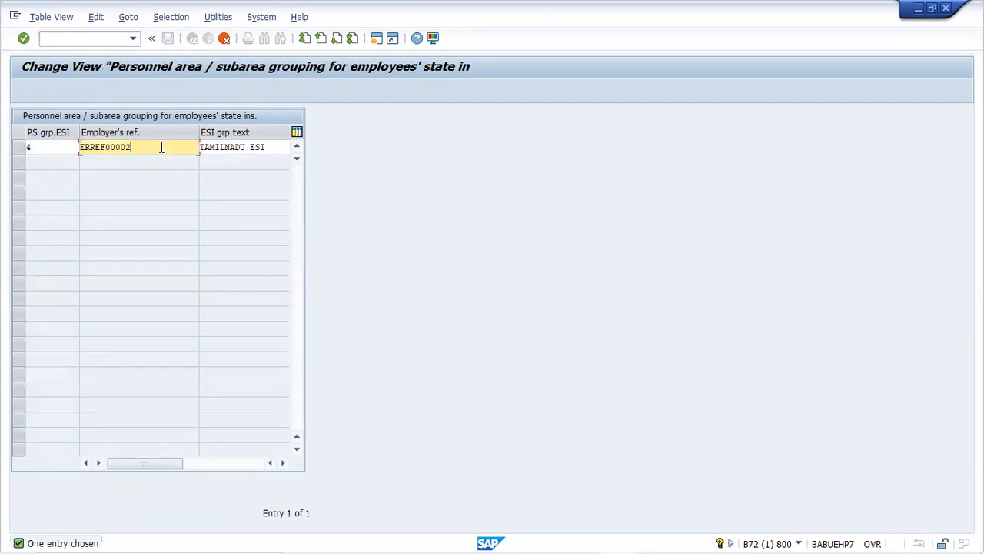
{"action": "key", "text": "BackSpace"}
{"action": "type", "text": "4"}
{"action": "left_click", "coordinate": [248, 149]}
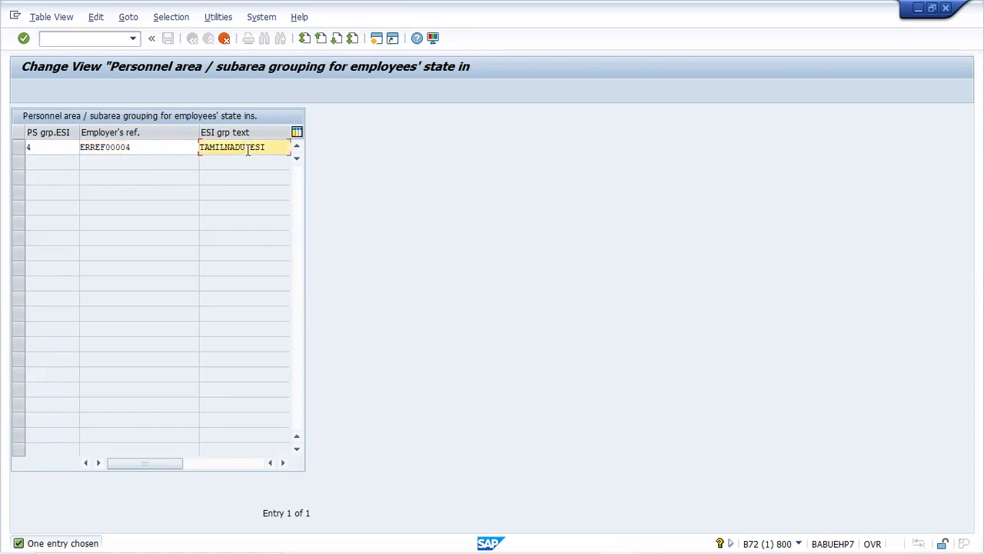
{"action": "key", "text": "BackSpace"}
{"action": "key", "text": "BackSpace"}
{"action": "key", "text": "BackSpace"}
{"action": "key", "text": "BackSpace"}
{"action": "key", "text": "BackSpace"}
{"action": "key", "text": "BackSpace"}
{"action": "key", "text": "BackSpace"}
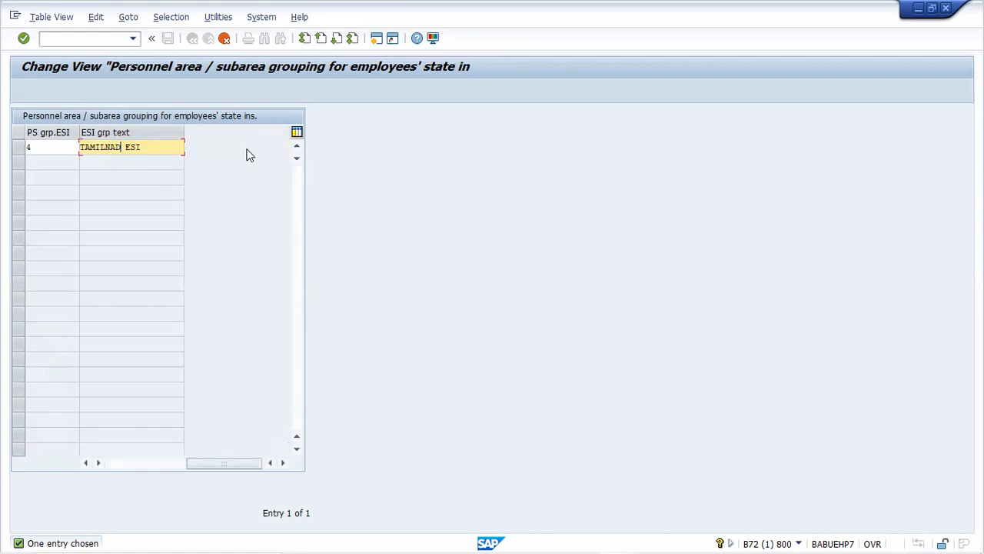
{"action": "key", "text": "BackSpace"}
{"action": "key", "text": "BackSpace"}
{"action": "type", "text": "Guntur ESI"}
{"action": "key", "text": "Return"}
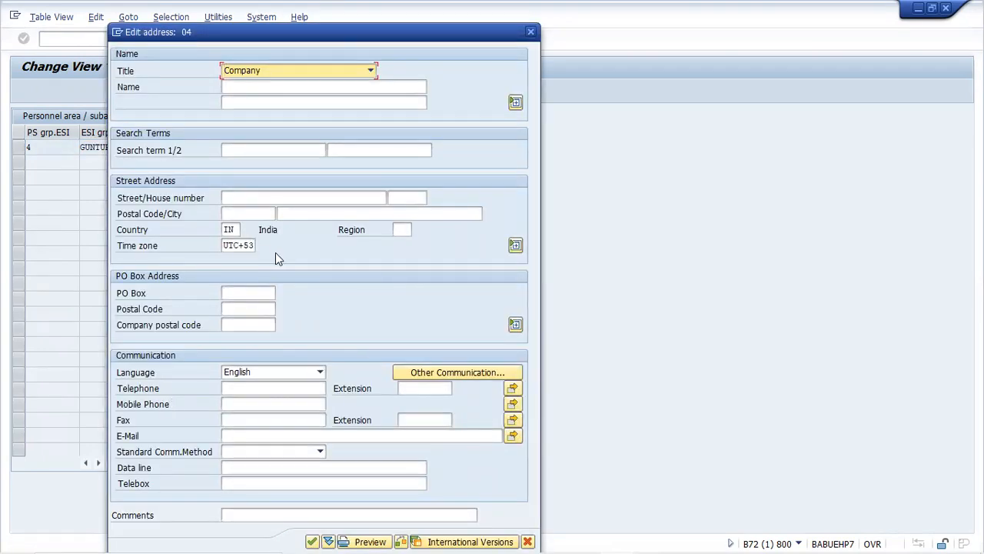
Set the Guntur ESI grouping address region to 01 Andra Pradesh and confirm
{"action": "left_click", "coordinate": [396, 228]}
{"action": "key", "text": "F4"}
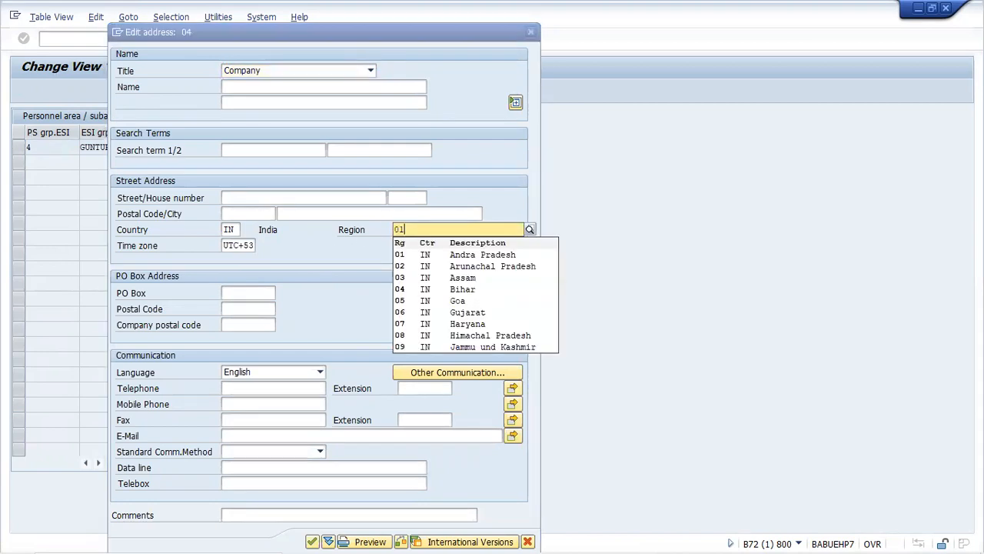
{"action": "left_click", "coordinate": [438, 256]}
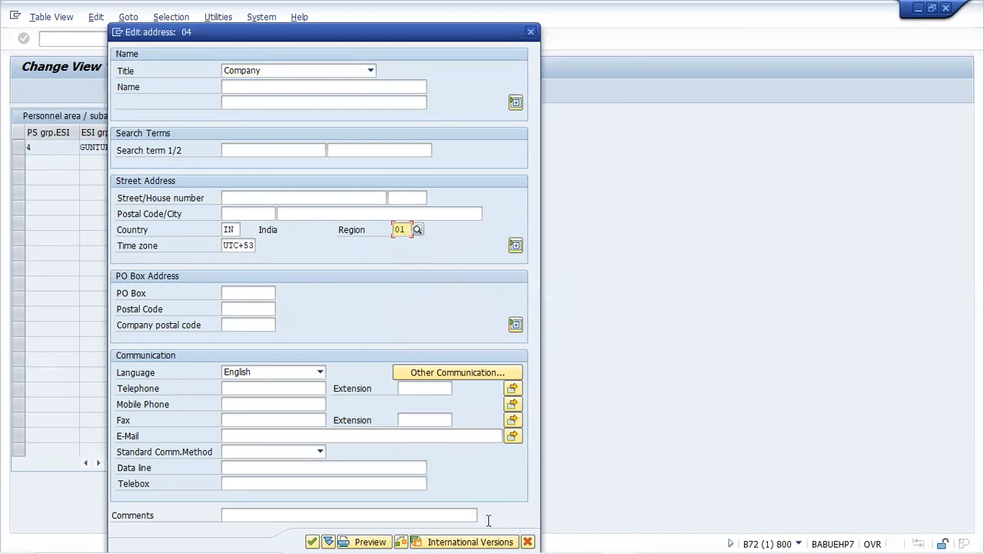
{"action": "left_click", "coordinate": [312, 540]}
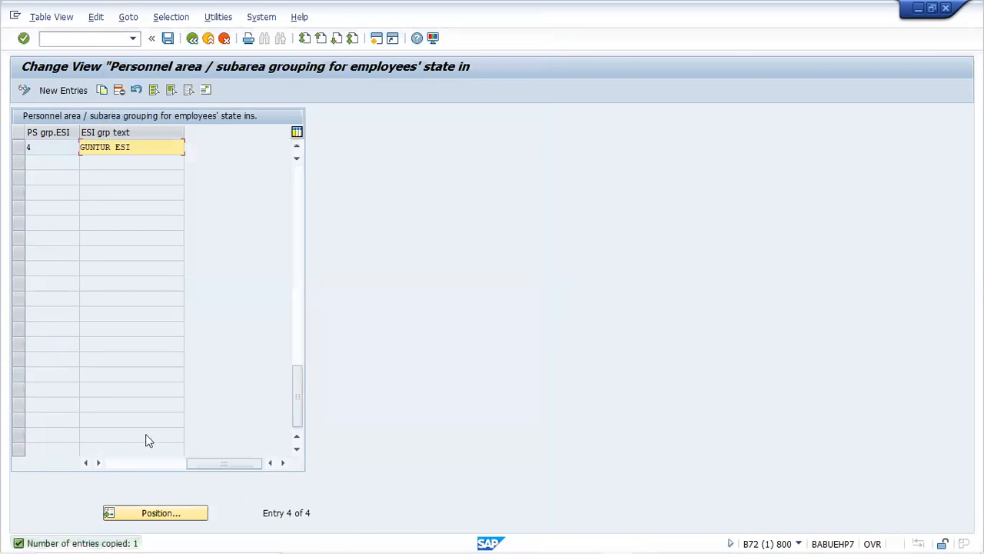
Save the grouping changes to customizing request B72K900370 while leaving the table
{"action": "left_click", "coordinate": [192, 38]}
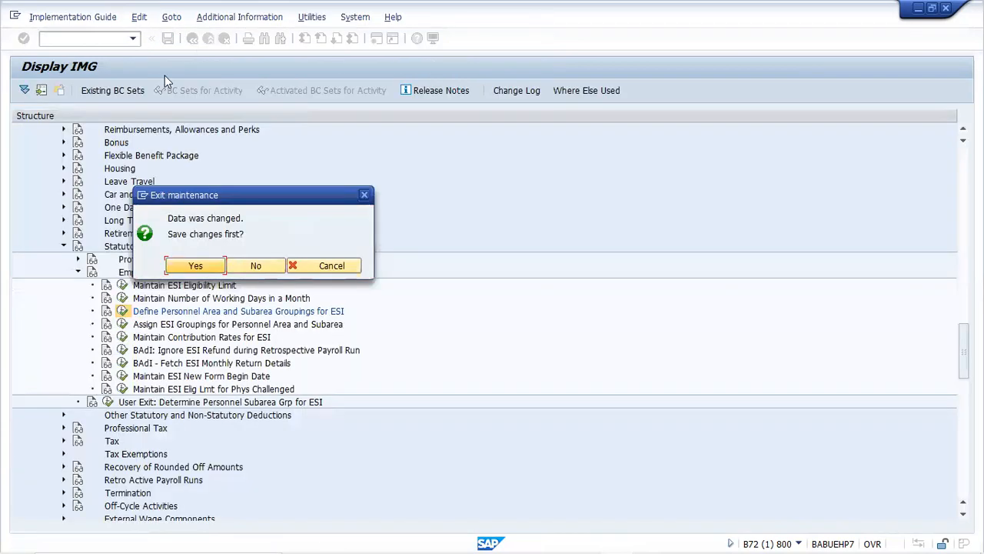
{"action": "key", "text": "Return"}
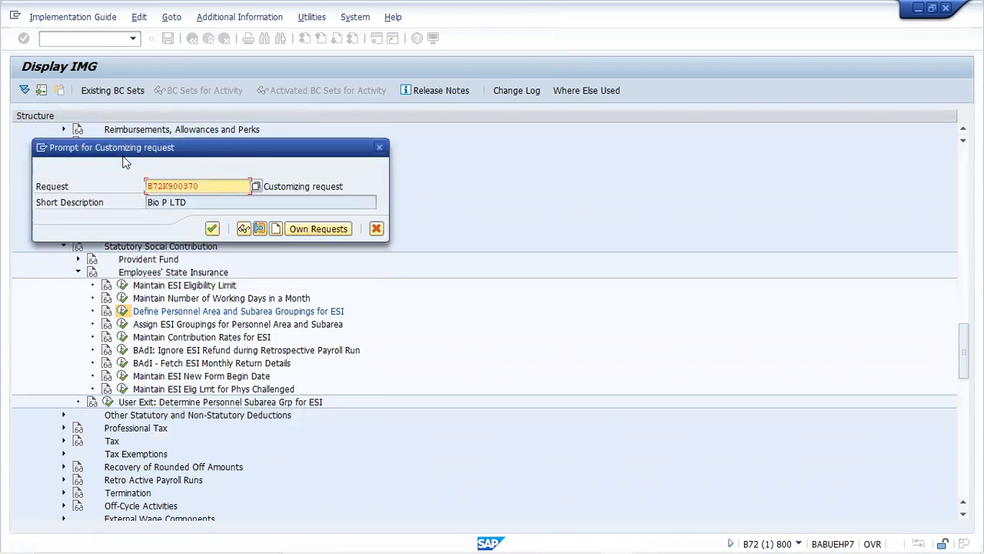
{"action": "key", "text": "Return"}
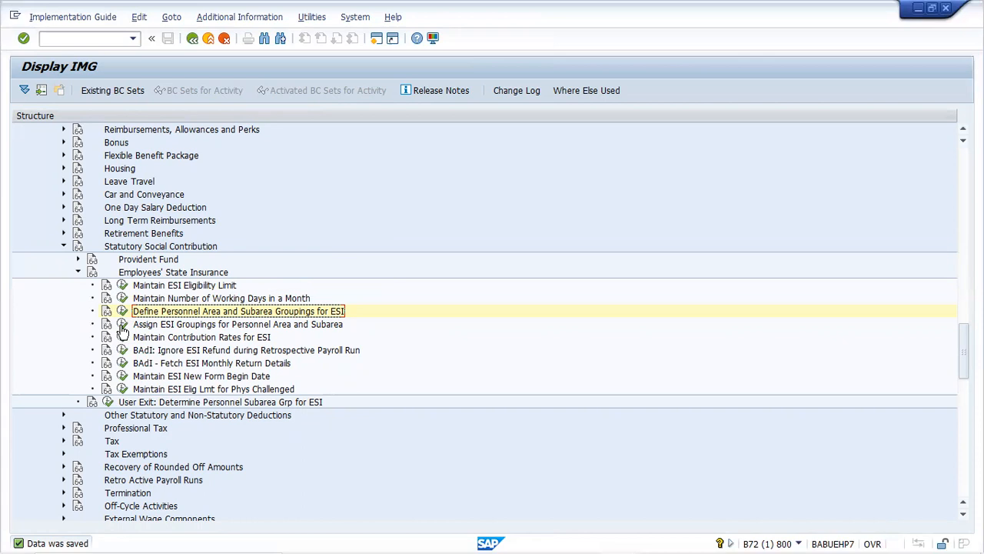
In the subarea assignment table, locate CH21 and select its guntur, Nellore and Vijayawada rows
{"action": "left_click", "coordinate": [122, 324]}
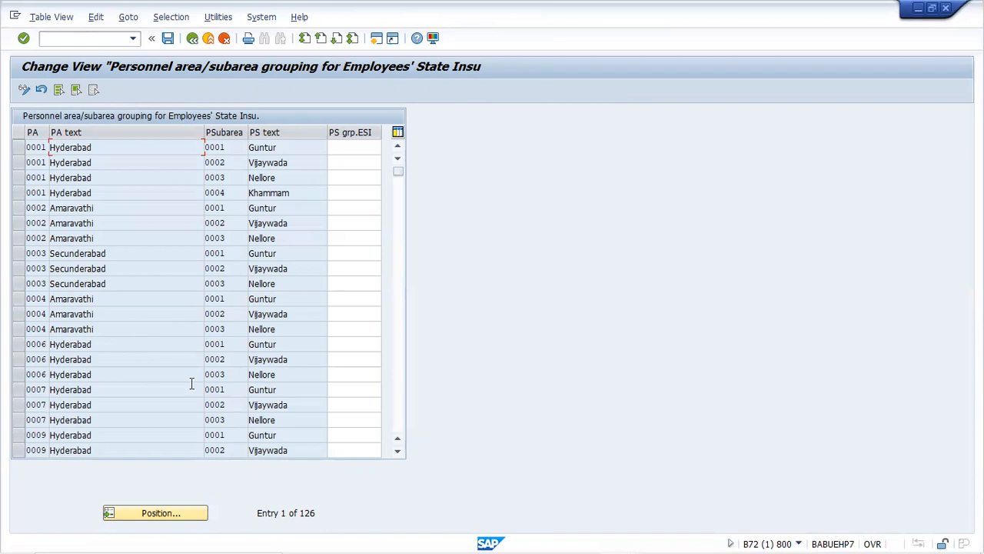
{"action": "left_click", "coordinate": [172, 515]}
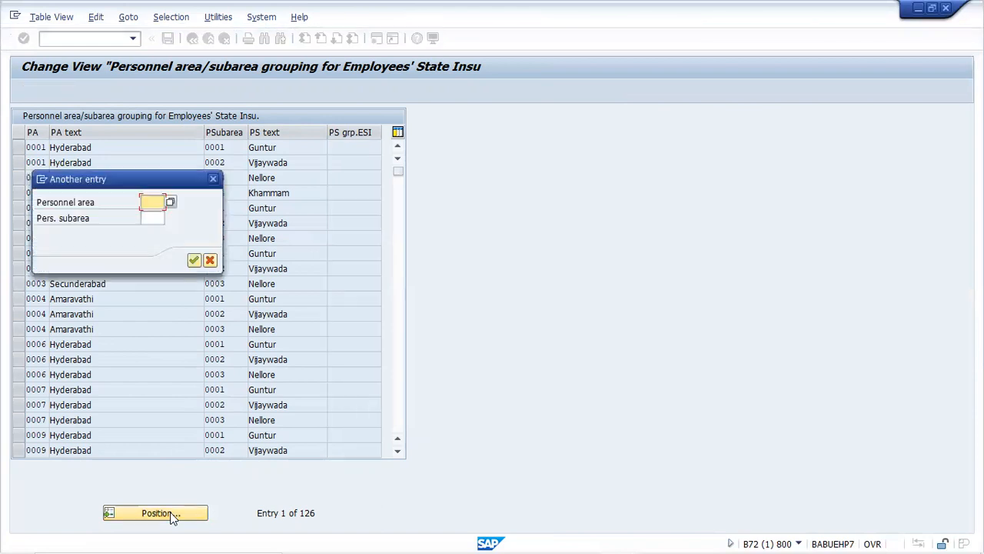
{"action": "type", "text": "ch21"}
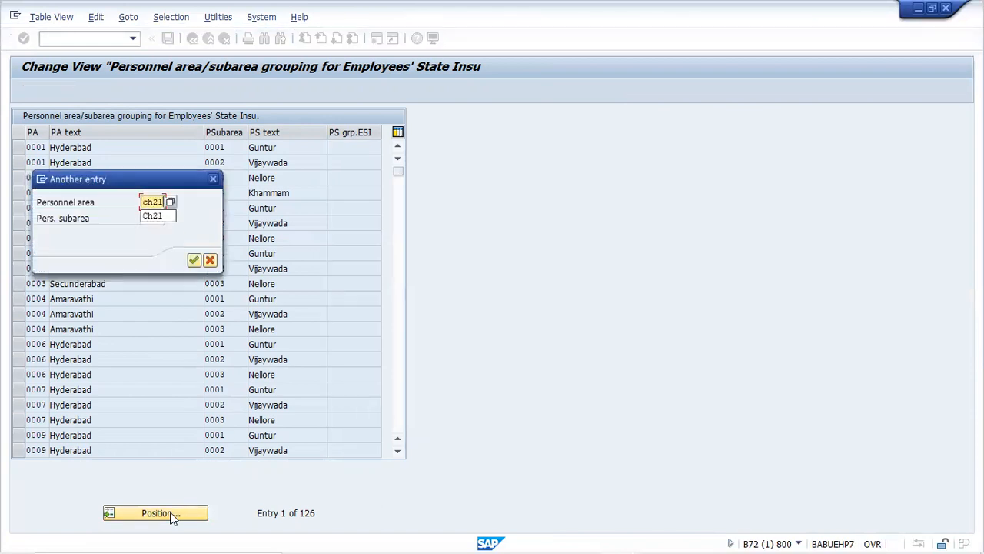
{"action": "key", "text": "Return"}
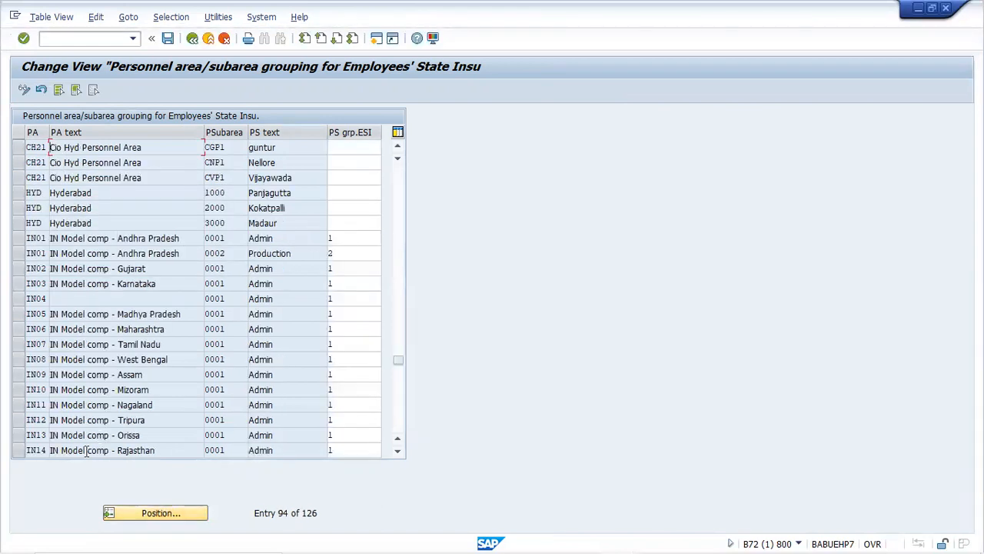
{"action": "left_click", "coordinate": [17, 147]}
{"action": "left_click", "coordinate": [18, 162]}
{"action": "left_click", "coordinate": [18, 178]}
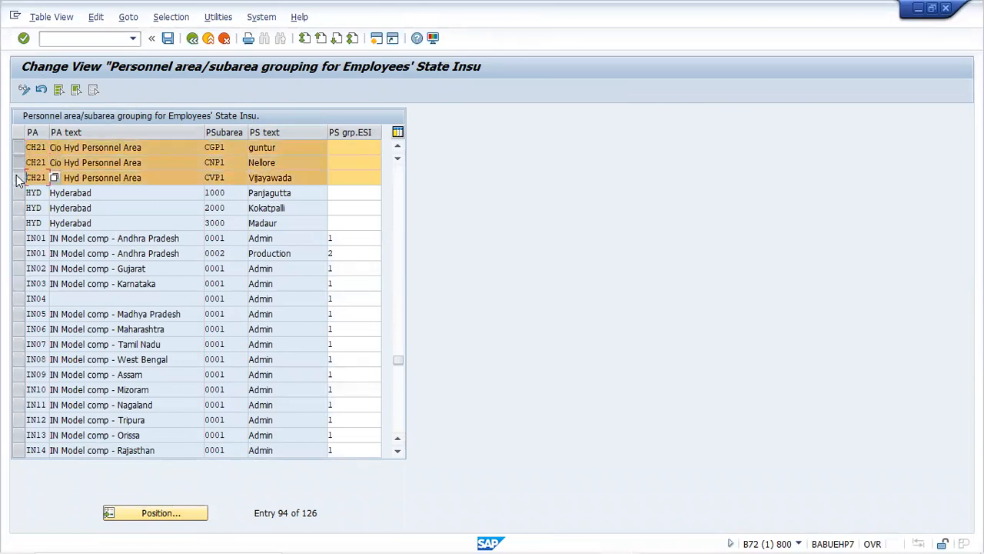
Assign ESI grouping 04 to the guntur, Nellore and Vijayawada subareas
{"action": "left_click", "coordinate": [343, 148]}
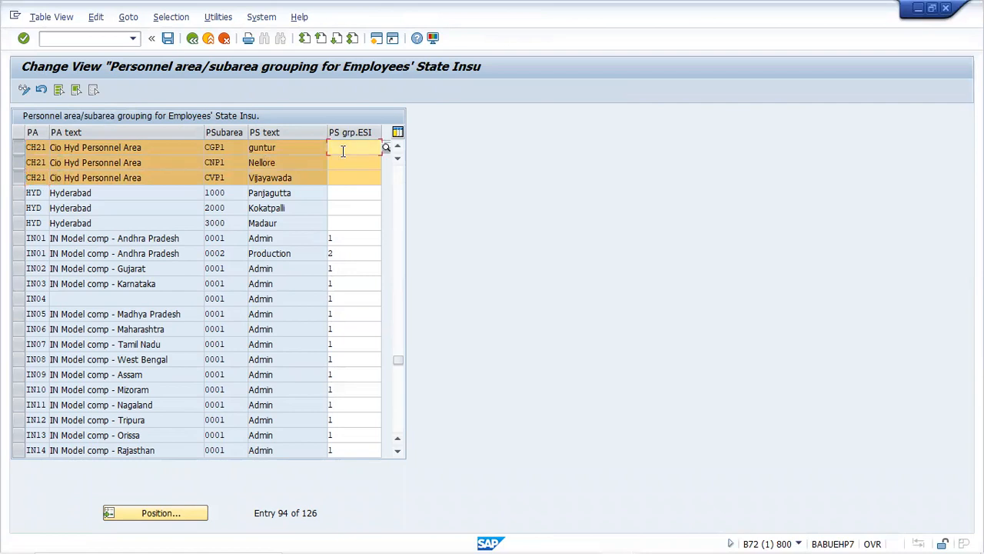
{"action": "left_click", "coordinate": [388, 146]}
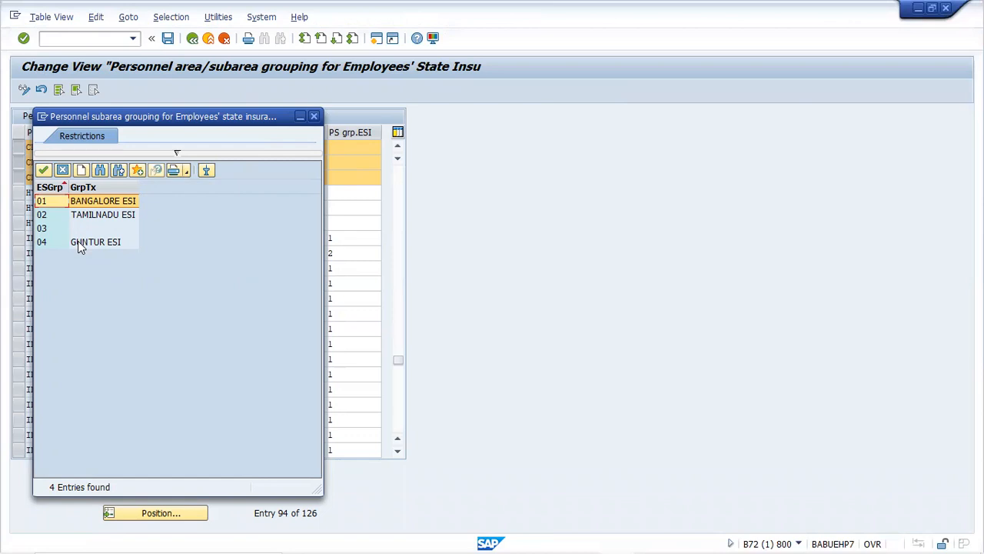
{"action": "double_click", "coordinate": [80, 243]}
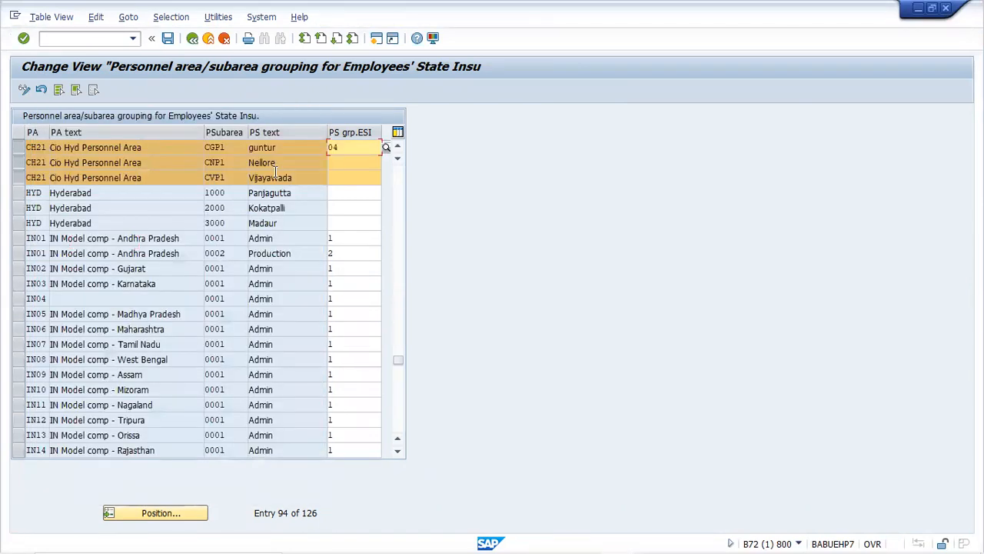
{"action": "left_click", "coordinate": [334, 161]}
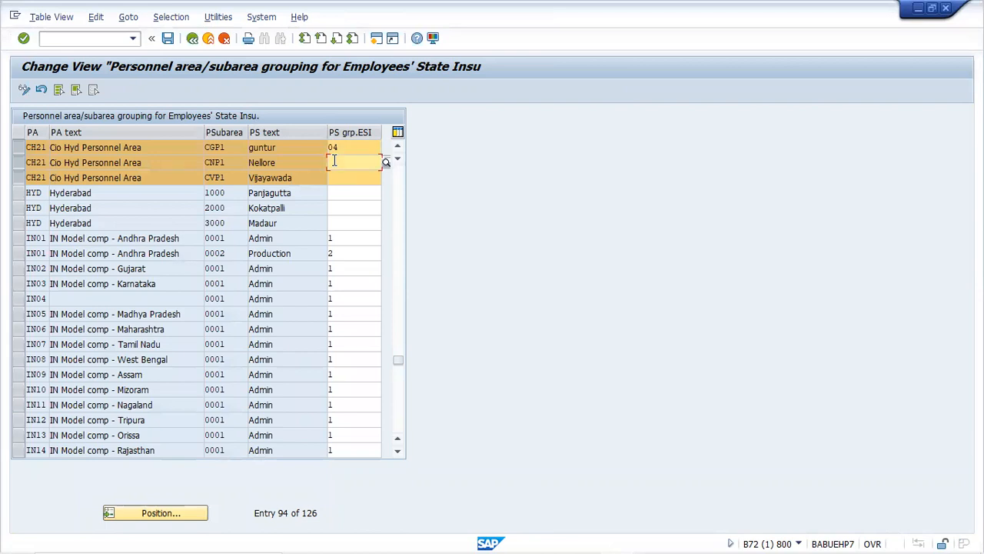
{"action": "type", "text": "04"}
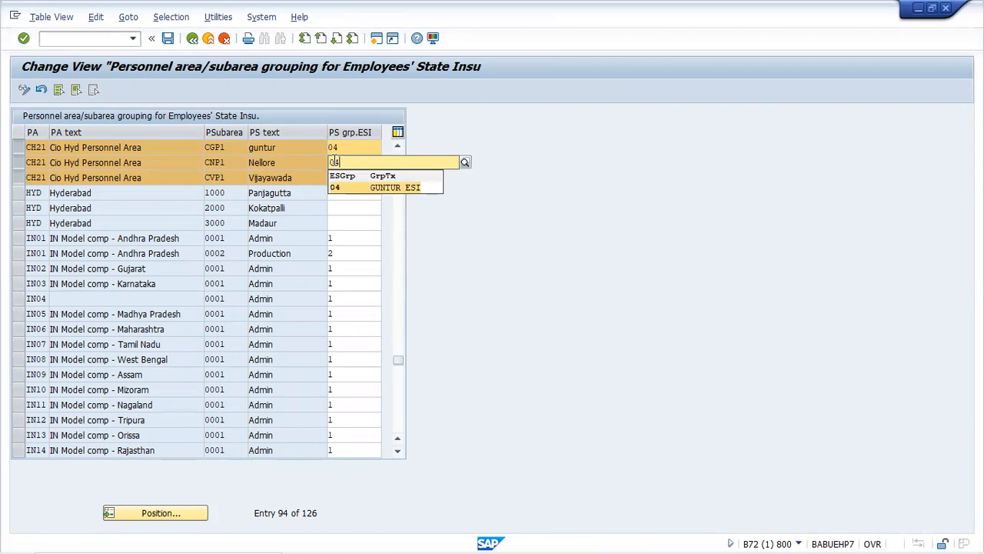
{"action": "key", "text": "Tab"}
{"action": "type", "text": "04"}
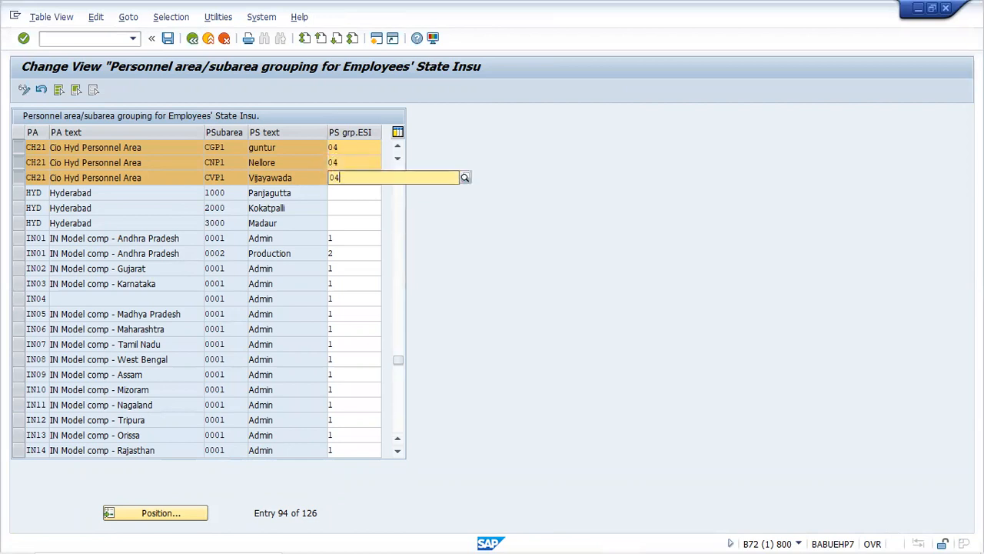
{"action": "key", "text": "Down"}
{"action": "key", "text": "Return"}
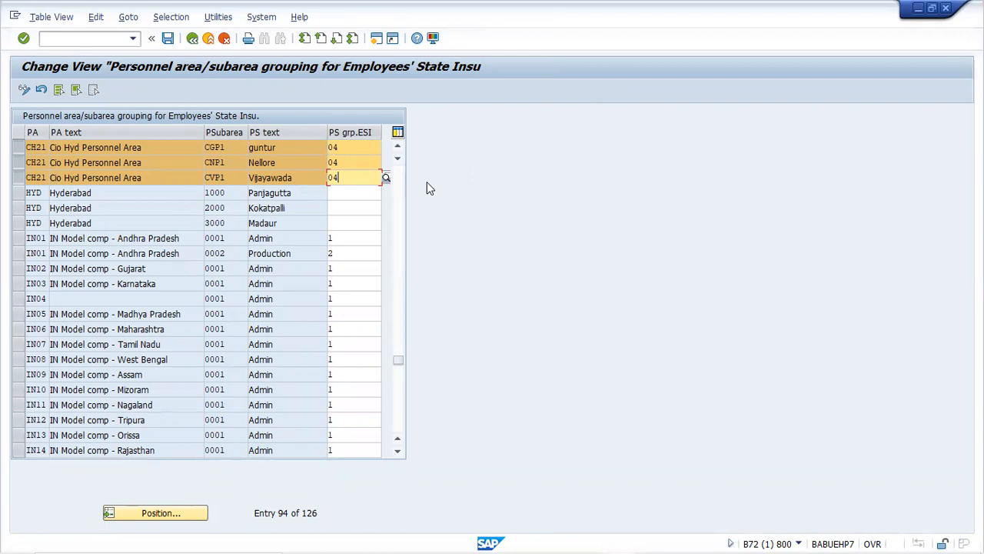
Save the assignments to the customizing request and return to the IMG tree
{"action": "key", "text": "ctrl+s"}
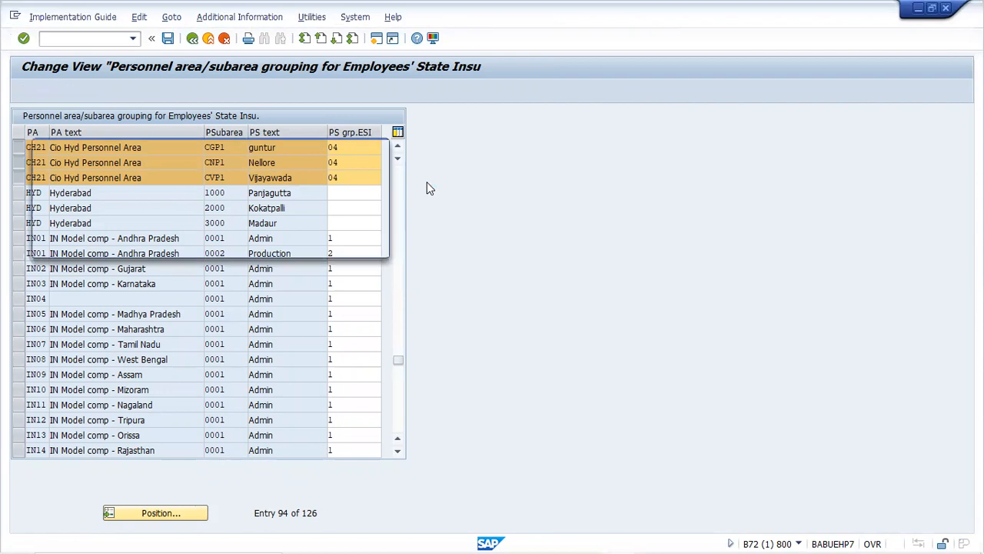
{"action": "key", "text": "Return"}
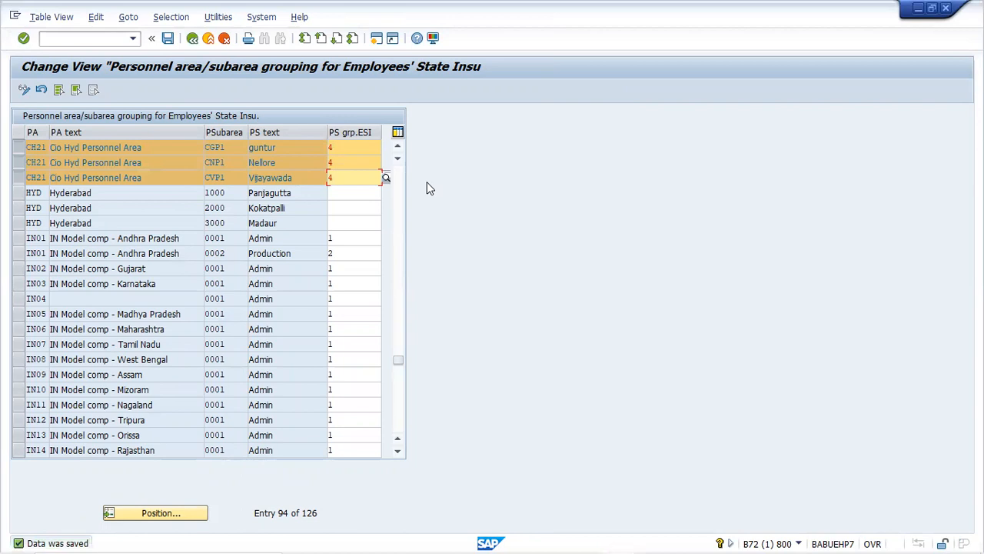
{"action": "key", "text": "F3"}
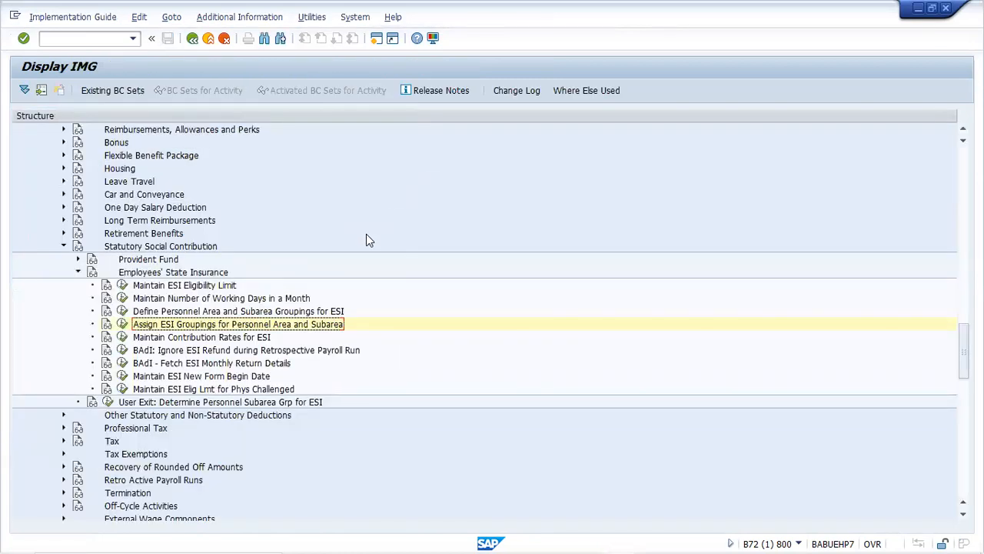
Run Maintain Contribution Rates for ESI to view groupings 1 and 2 rates
{"action": "left_click", "coordinate": [122, 338]}
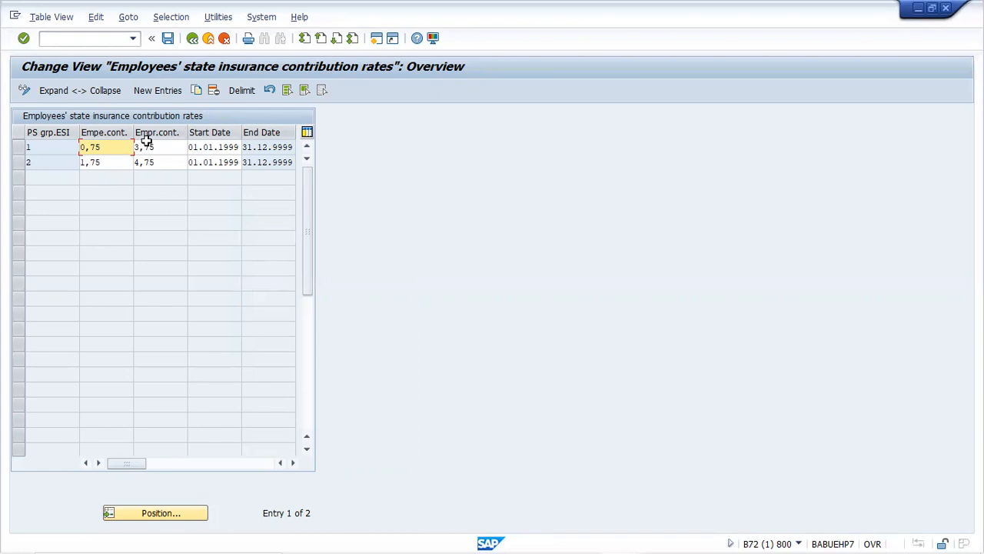
Copy the grouping 2 contribution rate entry as a new entry for ESI grouping 04 (Guntur ESI)
{"action": "left_click", "coordinate": [18, 162]}
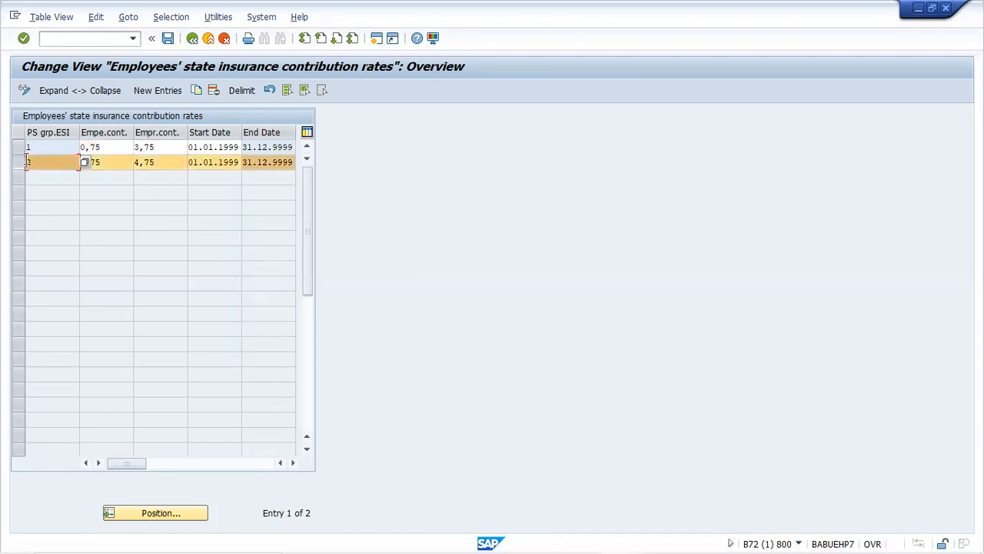
{"action": "left_click", "coordinate": [197, 89]}
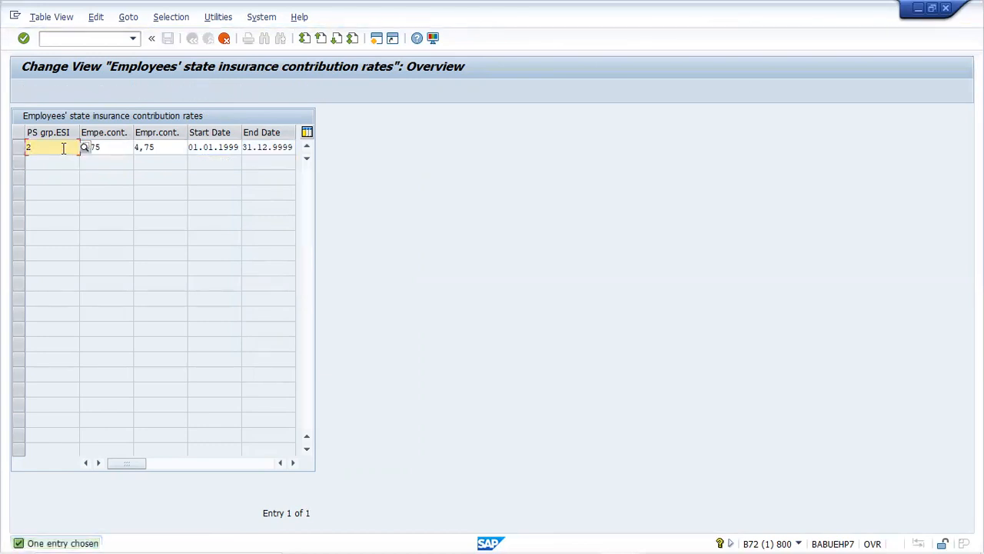
{"action": "key", "text": "BackSpace"}
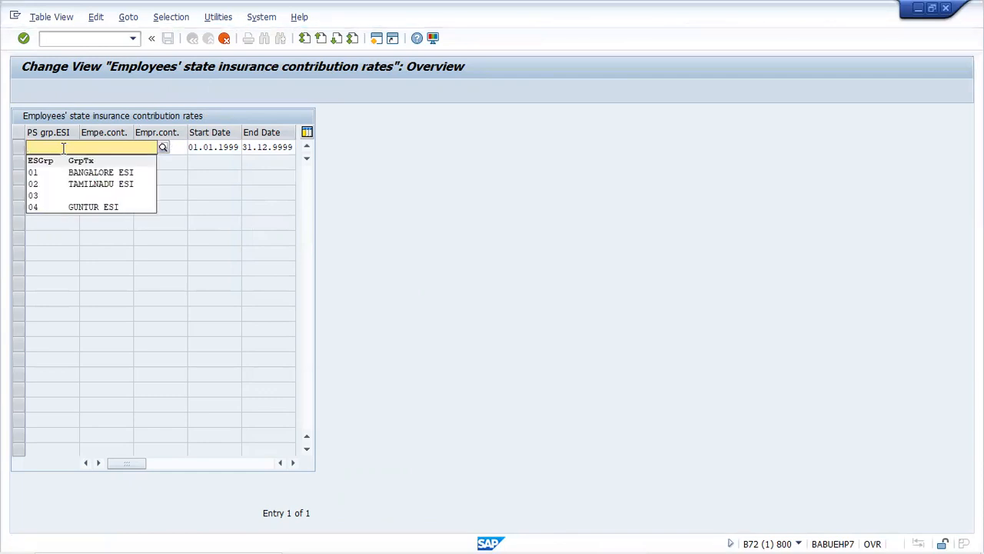
{"action": "left_click", "coordinate": [103, 208]}
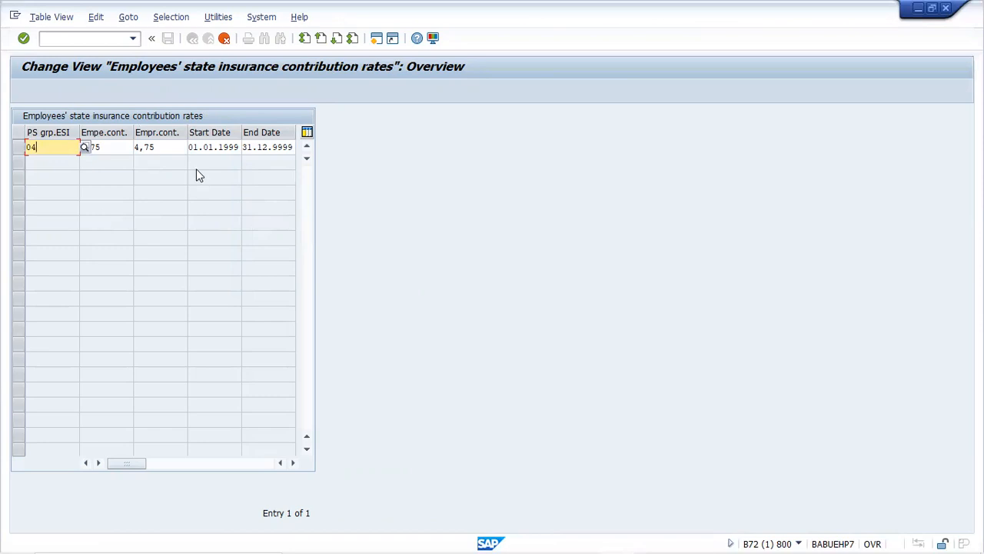
{"action": "left_click", "coordinate": [198, 148]}
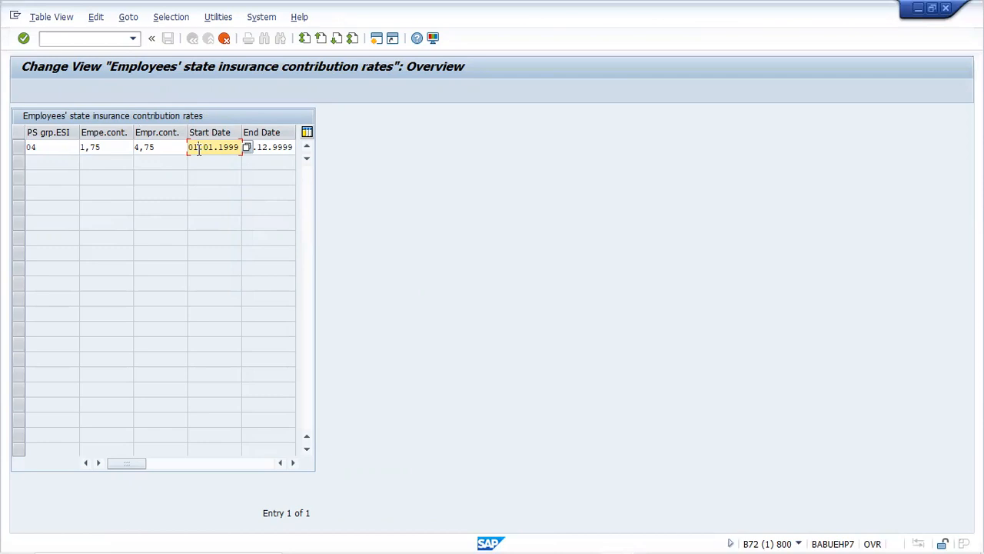
{"action": "key", "text": "Return"}
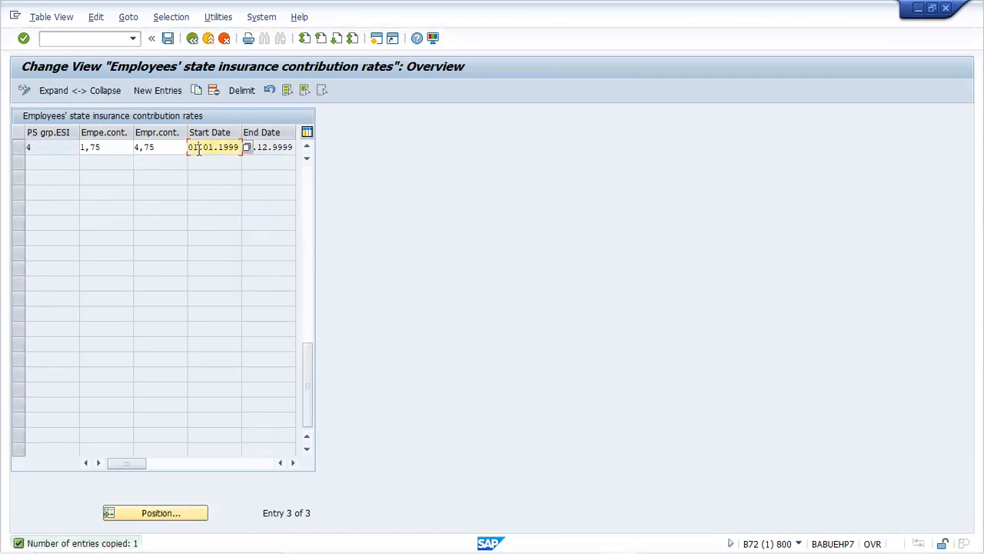
Save the new rate entry under the customizing request and return to the IMG structure
{"action": "key", "text": "ctrl+s"}
{"action": "key", "text": "Return"}
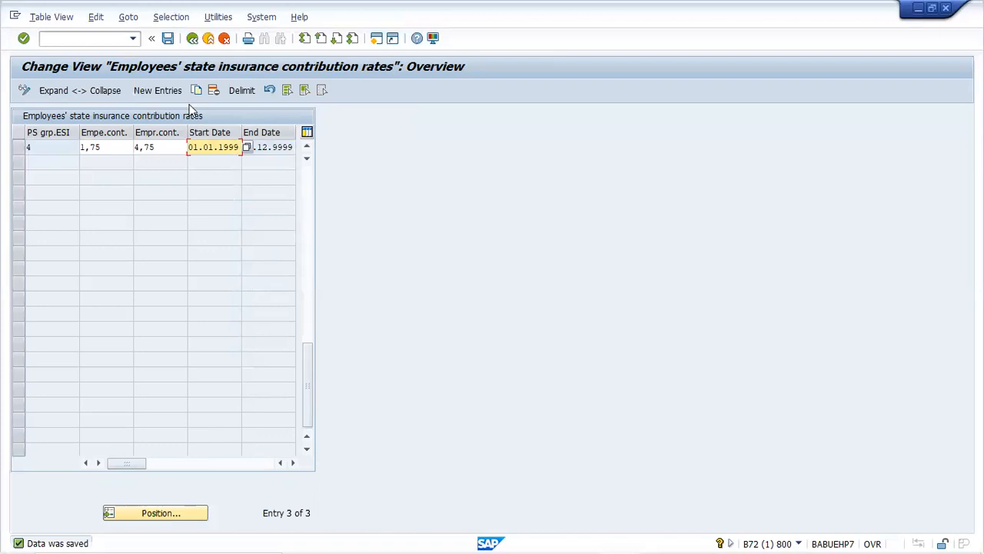
{"action": "left_click", "coordinate": [193, 43]}
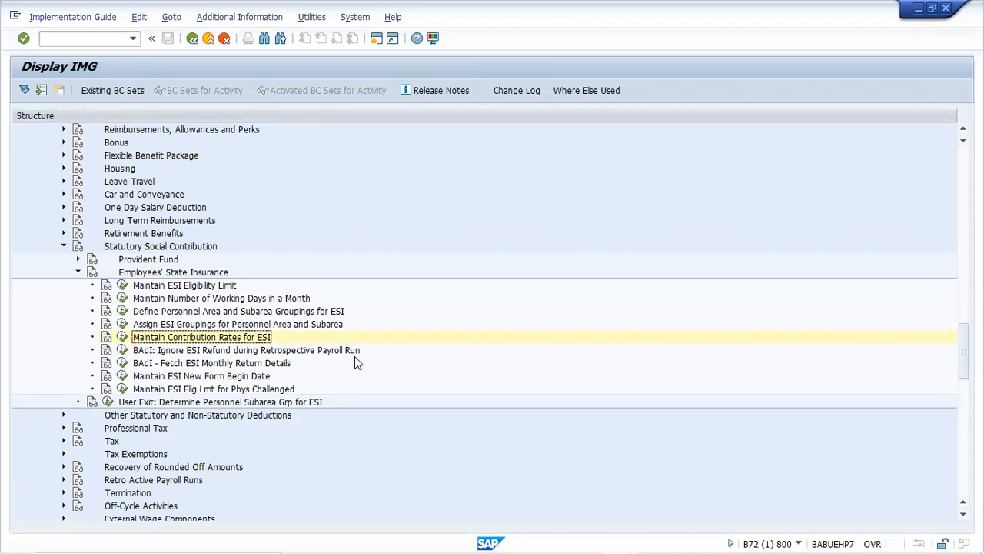
Run 'BAdI: Ignore ESI Refund during Retrospective Payroll Run' to list its HR_IN_ESI_REFUND implementation
{"action": "left_click", "coordinate": [122, 351]}
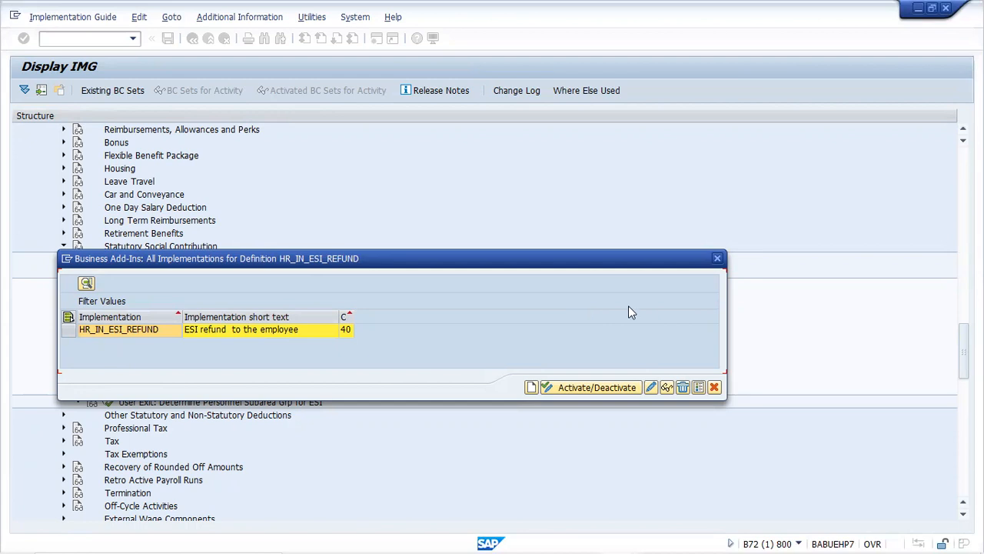
Close the BAdI implementations list and bring up the ESI refund BAdI's documentation
{"action": "left_click", "coordinate": [718, 260]}
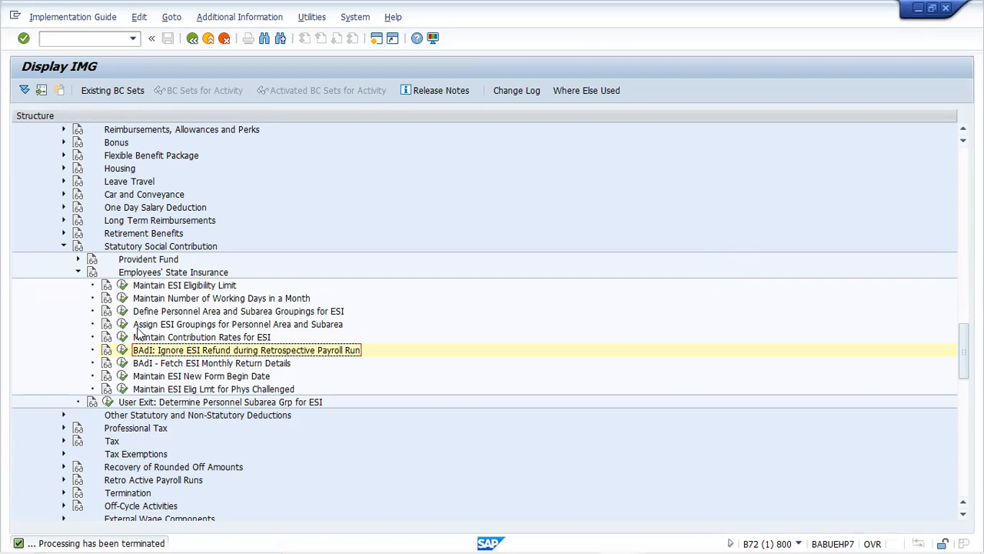
{"action": "left_click", "coordinate": [109, 352]}
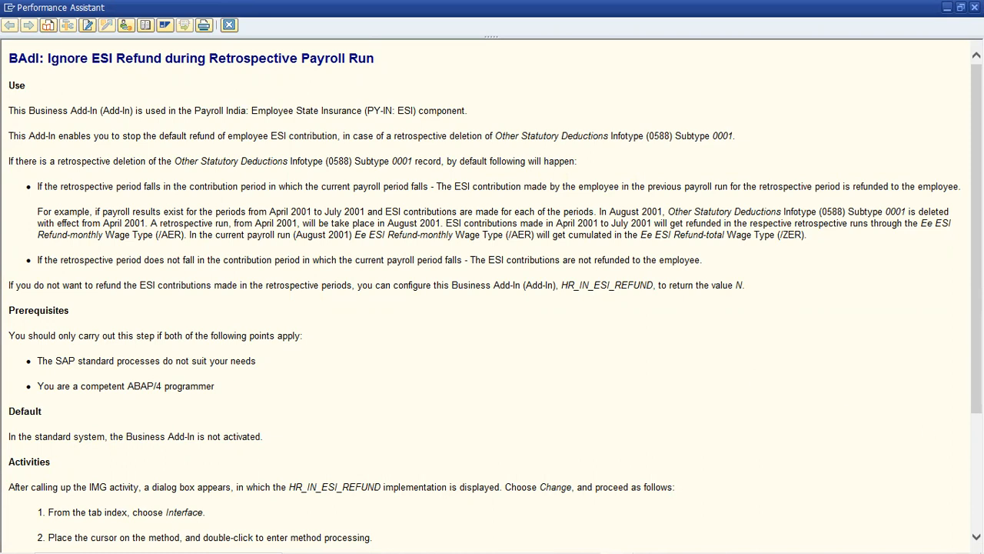
Read through the HR_IN_ESI_REFUND documentation and highlight the retrospective refund example paragraph
{"action": "scroll", "coordinate": [488, 292], "scroll_direction": "down", "scroll_amount": 5}
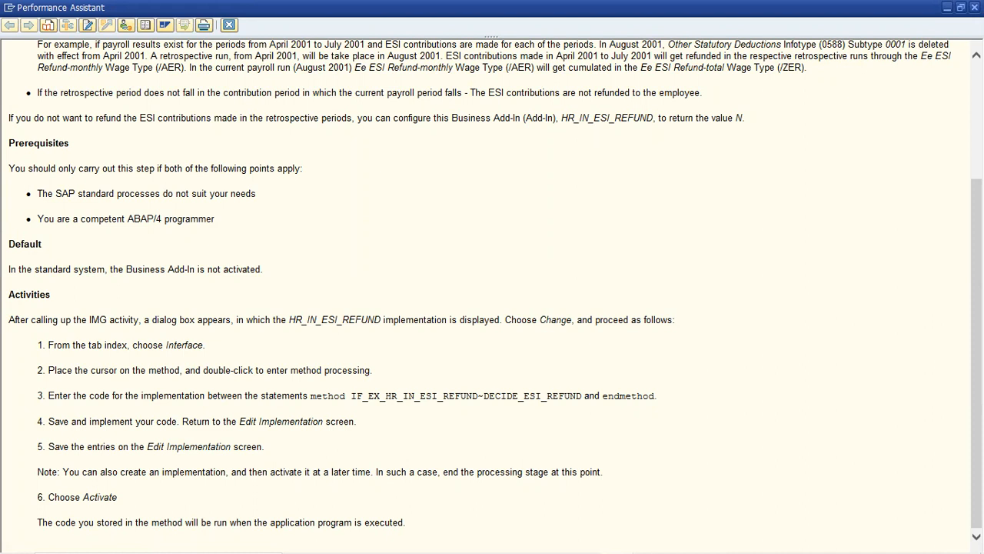
{"action": "scroll", "coordinate": [492, 293], "scroll_direction": "up", "scroll_amount": 3}
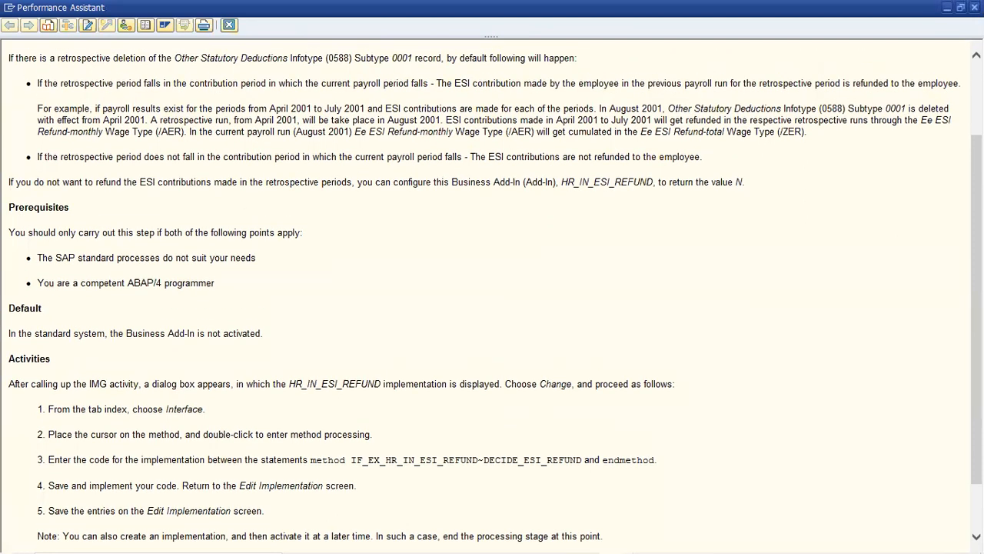
{"action": "scroll", "coordinate": [492, 292], "scroll_direction": "up", "scroll_amount": 3}
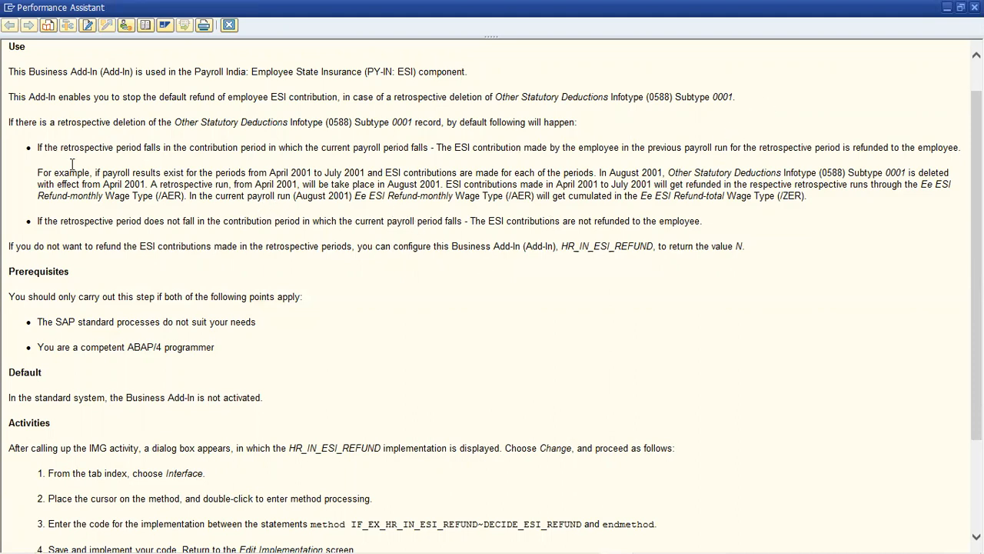
{"action": "left_click_drag", "start_coordinate": [36, 172], "coordinate": [849, 184]}
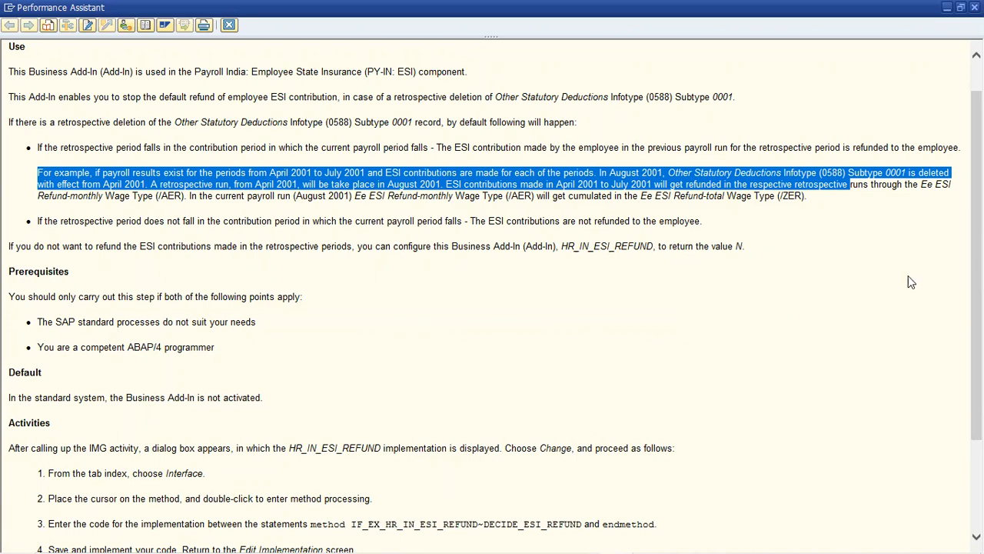
Re-highlight the retrospective ESI refund example in the HR_IN_ESI_REFUND documentation
{"action": "left_click", "coordinate": [630, 332]}
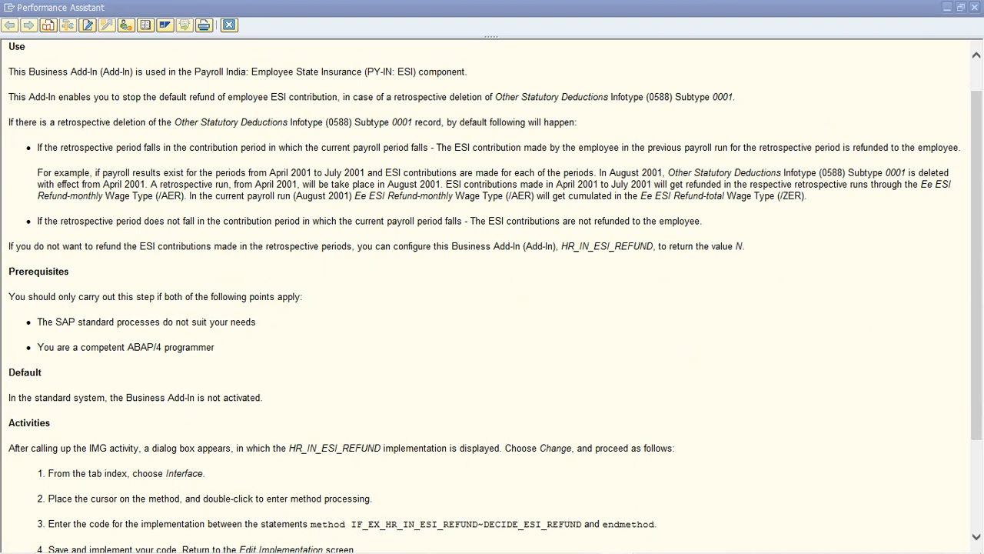
{"action": "left_click_drag", "start_coordinate": [38, 173], "coordinate": [849, 184]}
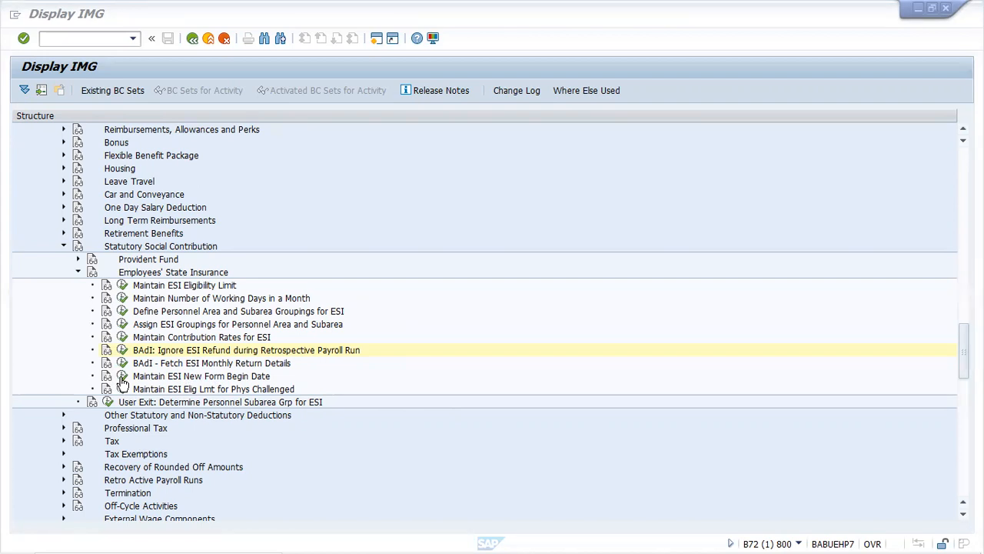
View the ESIFM New Form Begin Date constant read-only, read its documentation, then close the window
{"action": "left_click", "coordinate": [123, 376]}
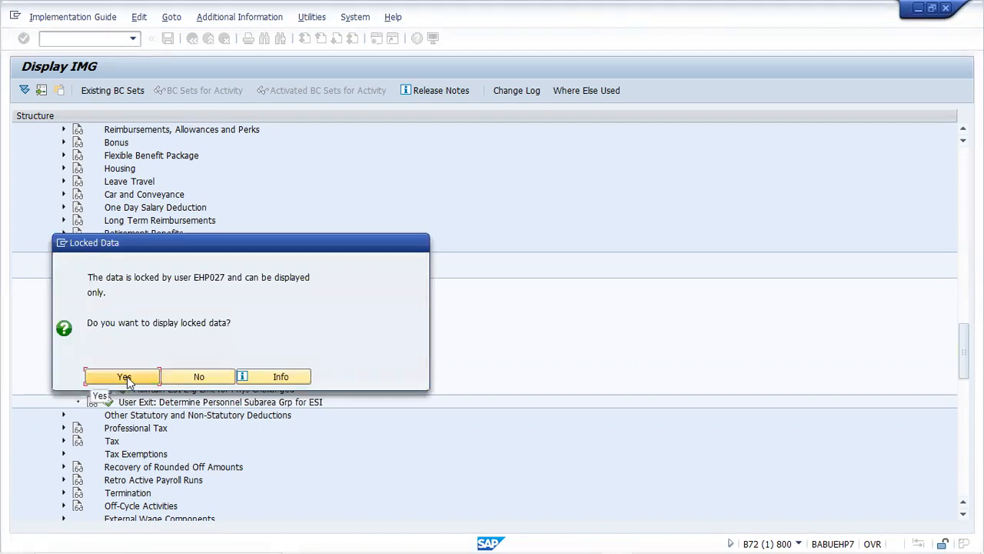
{"action": "left_click", "coordinate": [127, 378]}
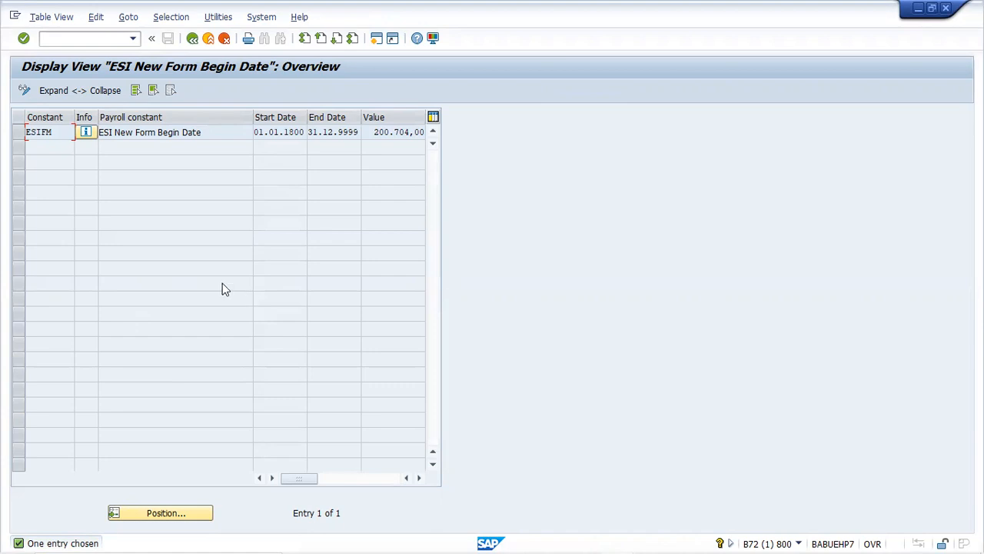
{"action": "left_click", "coordinate": [84, 131]}
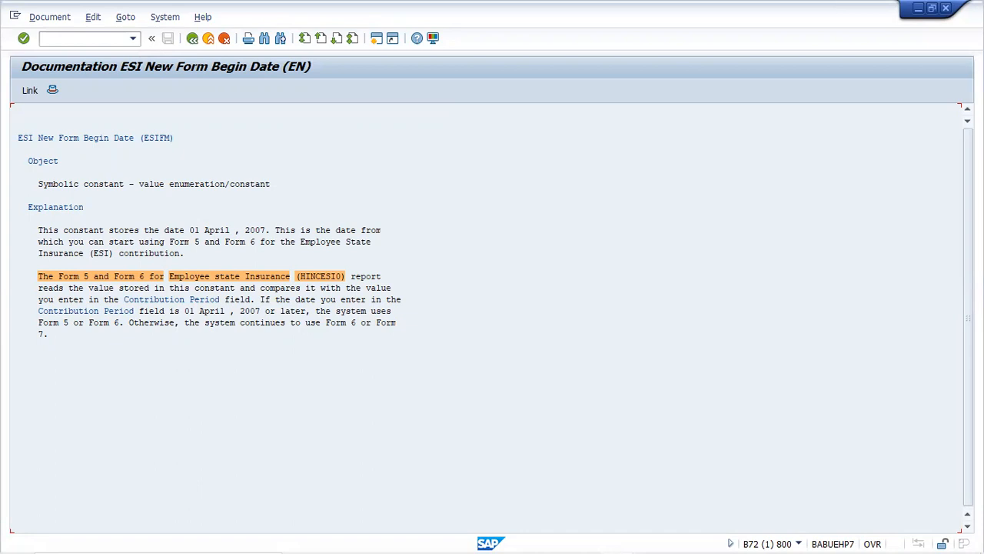
{"action": "left_click", "coordinate": [947, 8]}
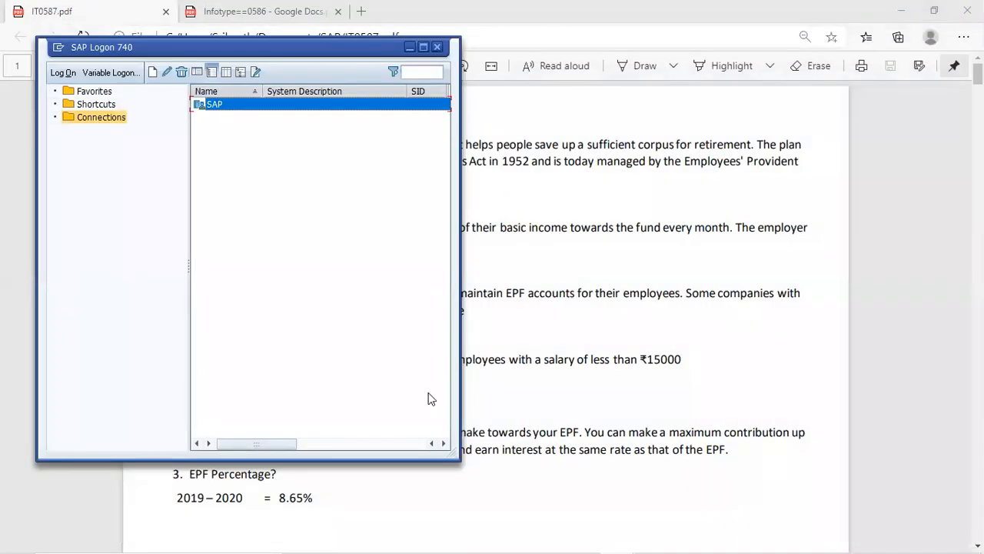
Return to the Payroll Parameters session and open the SAP Reference IMG via SPRO
{"action": "mouse_move", "coordinate": [524, 532]}
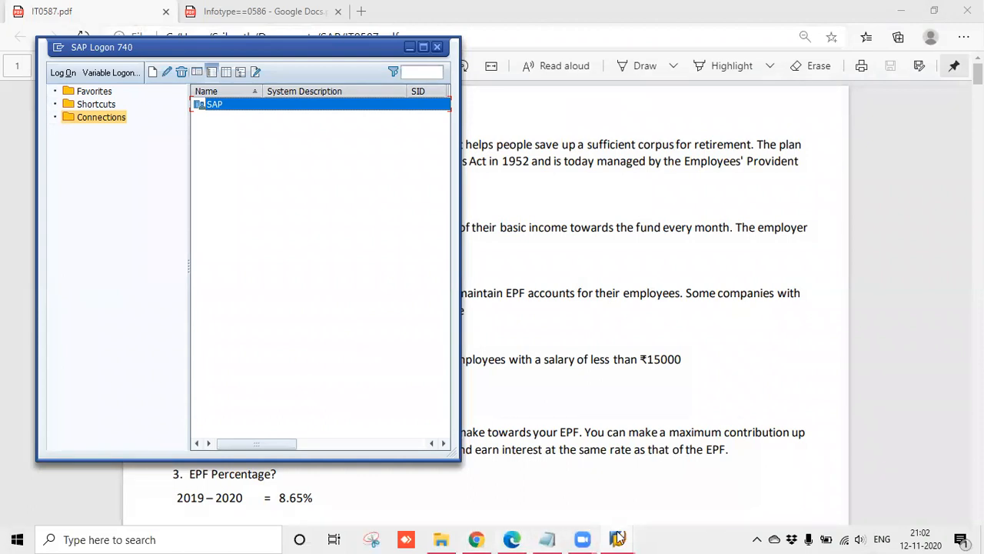
{"action": "left_click", "coordinate": [645, 488]}
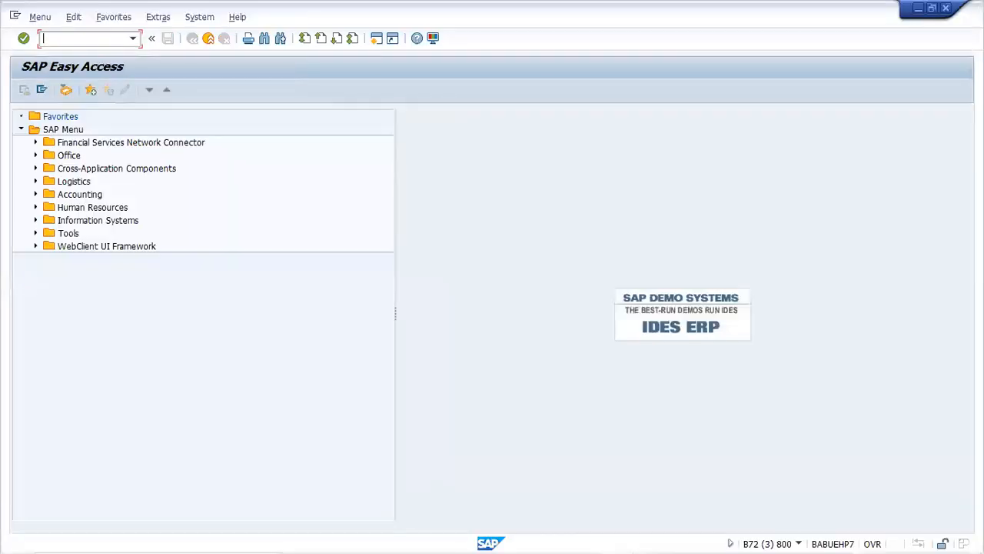
{"action": "type", "text": "spro"}
{"action": "key", "text": "Return"}
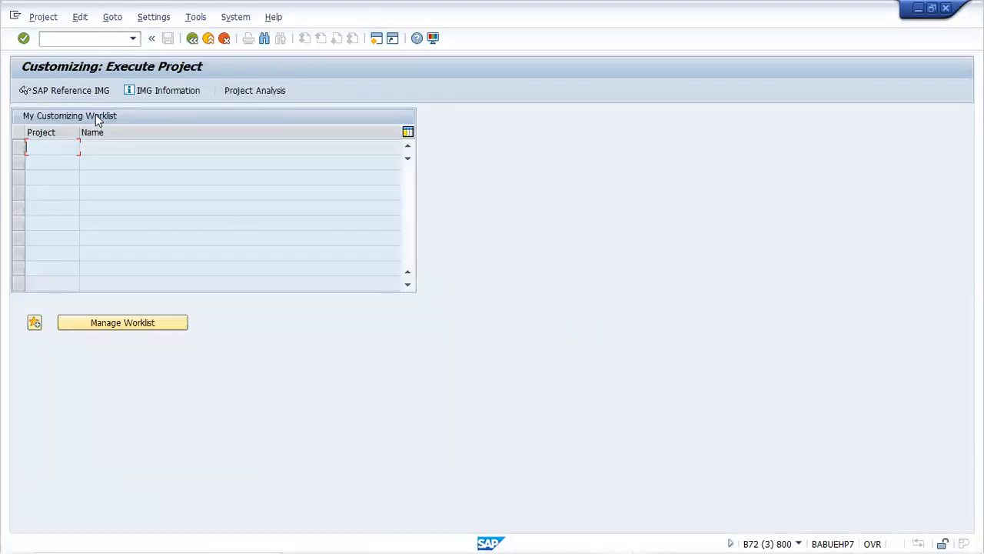
{"action": "left_click", "coordinate": [90, 91]}
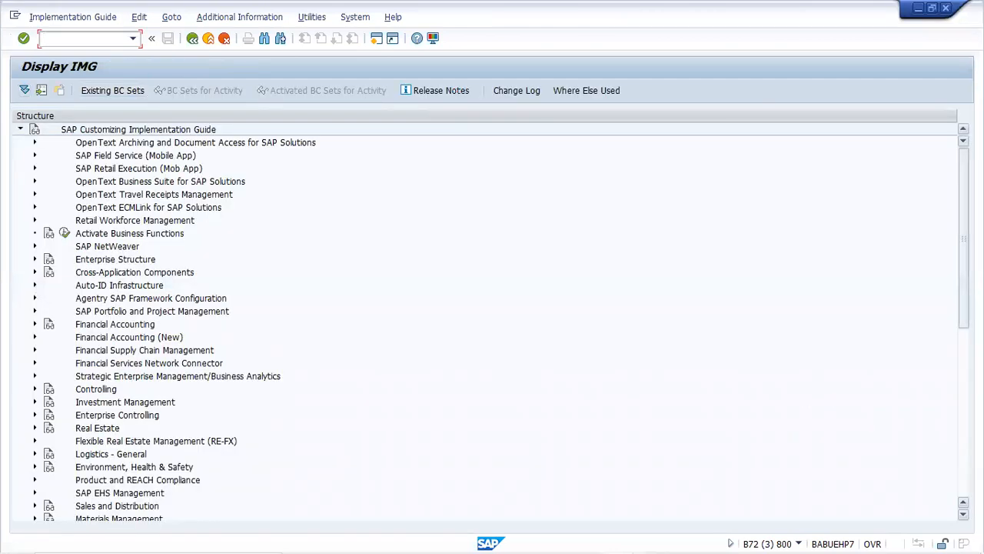
Expand Payroll > Payroll: India > Statutory Social Contribution > Employees' State Insurance
{"action": "scroll", "coordinate": [484, 319], "scroll_direction": "down", "scroll_amount": 10}
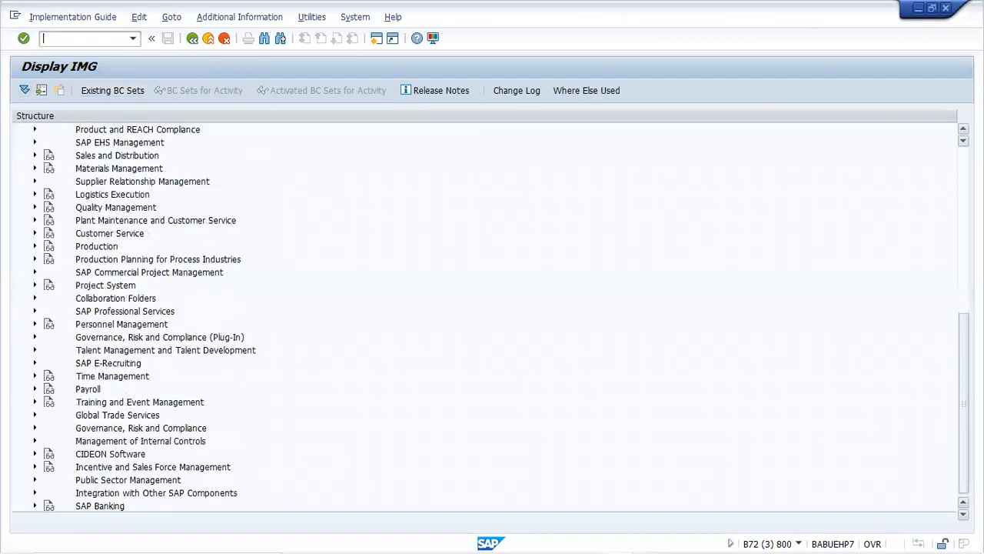
{"action": "left_click", "coordinate": [34, 390]}
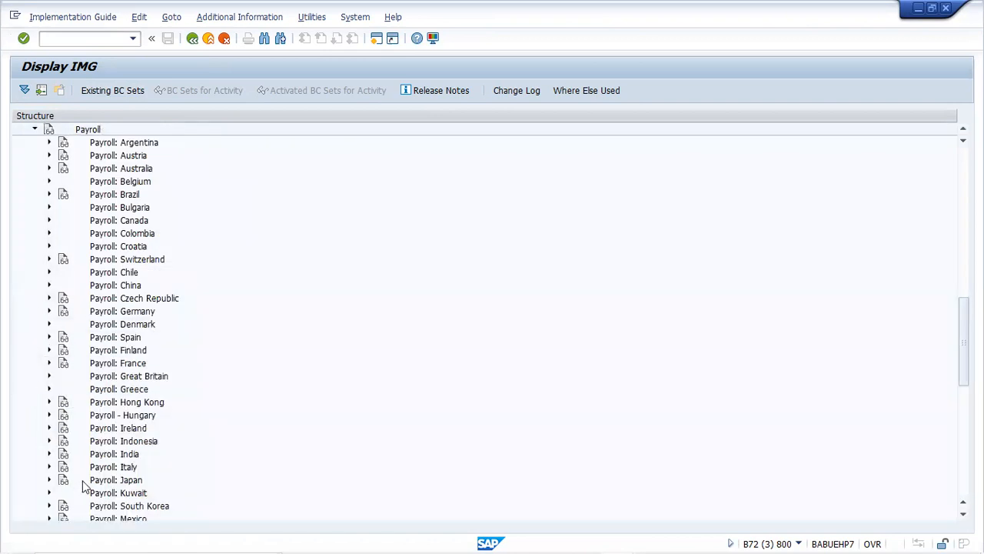
{"action": "left_click", "coordinate": [48, 455]}
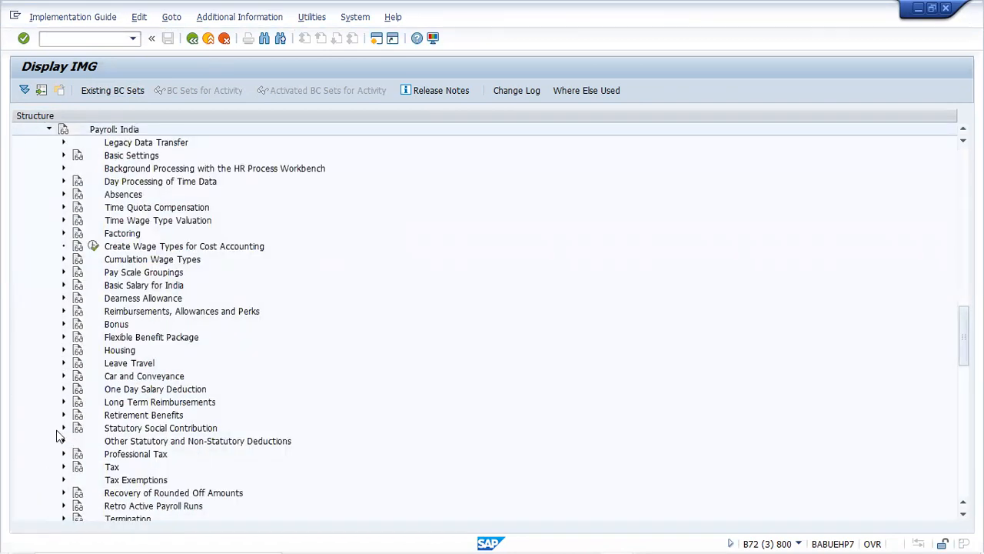
{"action": "left_click", "coordinate": [64, 429]}
{"action": "left_click", "coordinate": [78, 454]}
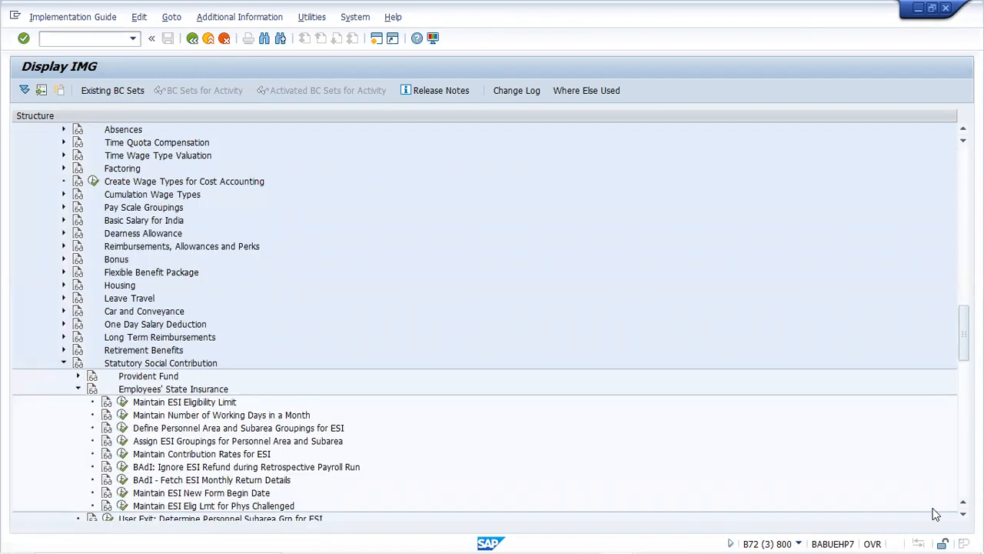
{"action": "left_click", "coordinate": [964, 514]}
{"action": "scroll", "coordinate": [158, 355], "scroll_direction": "down", "scroll_amount": 3}
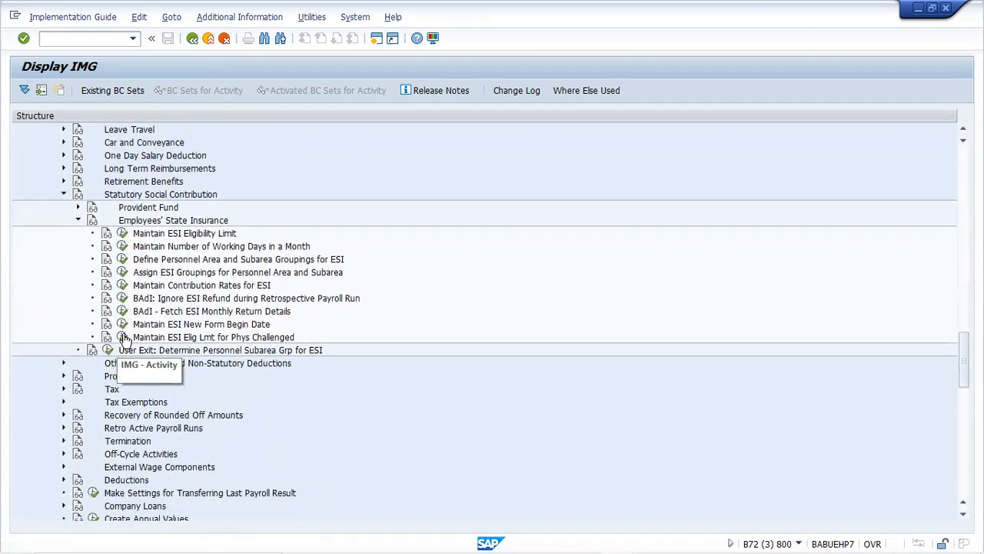
{"action": "left_click", "coordinate": [123, 337]}
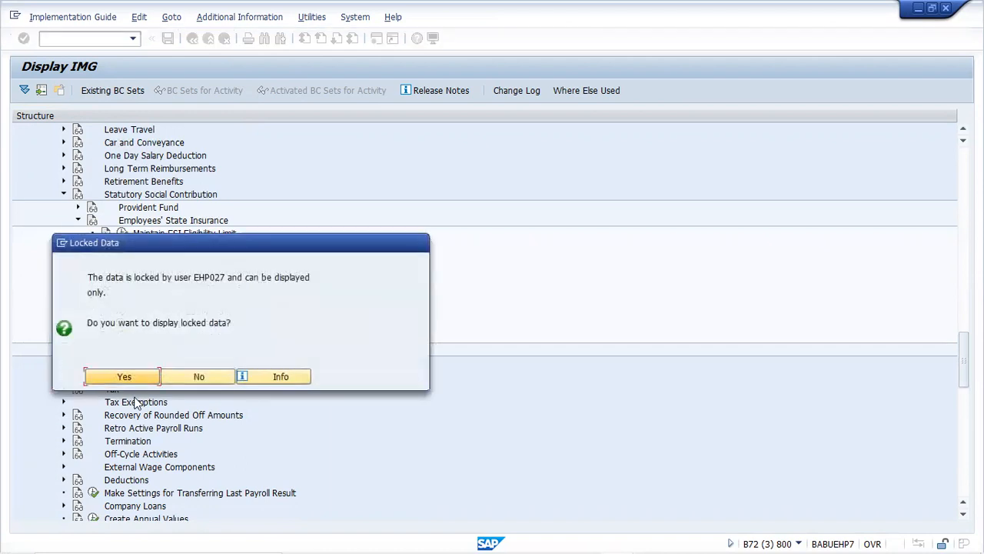
{"action": "left_click", "coordinate": [127, 376]}
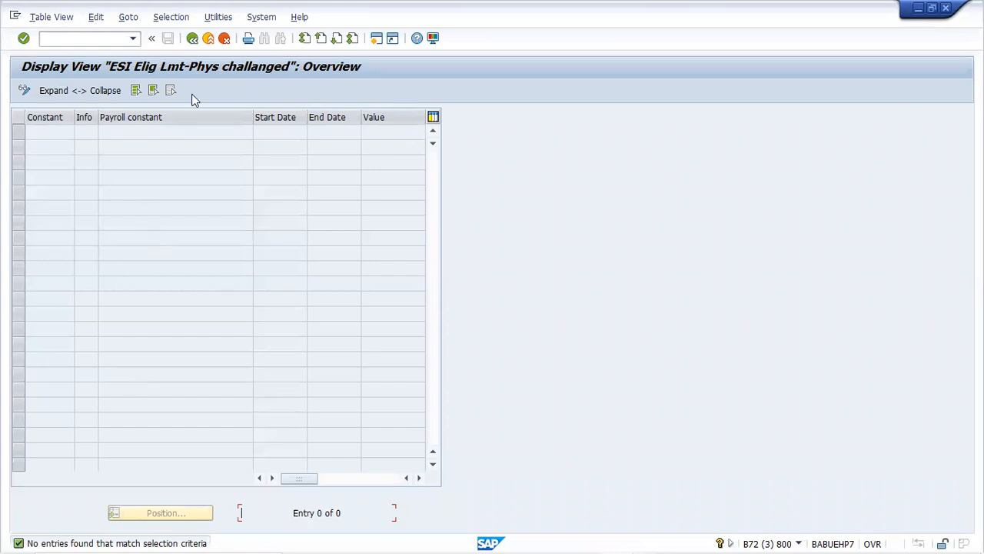
{"action": "left_click", "coordinate": [196, 40]}
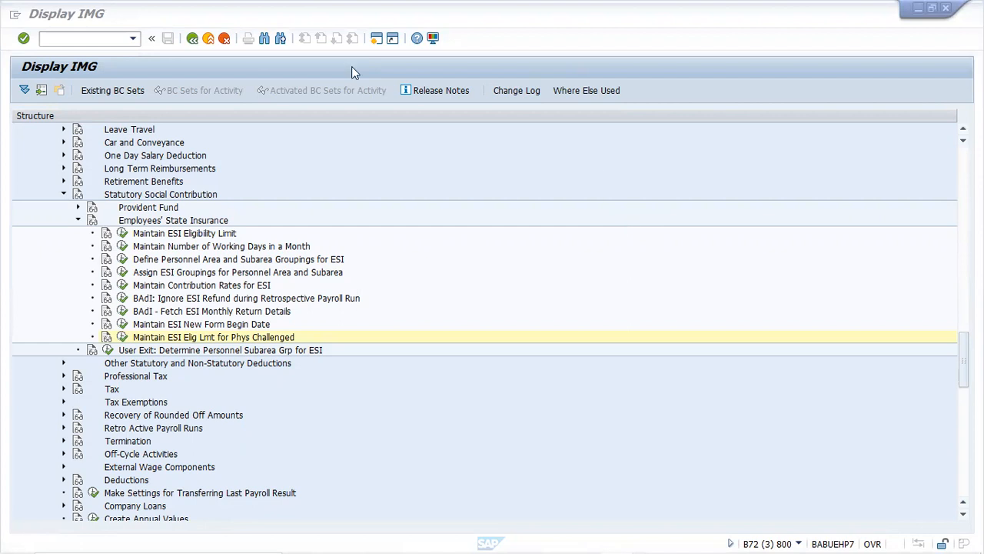
In a new session, run the ESI batch program PC00_M40_ESIB for one personnel number
{"action": "left_click", "coordinate": [375, 39]}
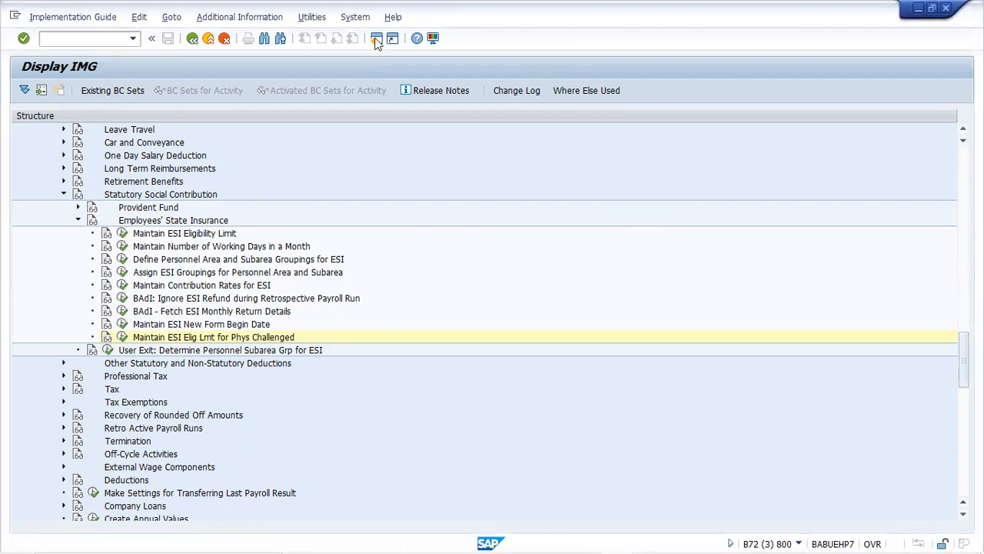
{"action": "left_click", "coordinate": [376, 39]}
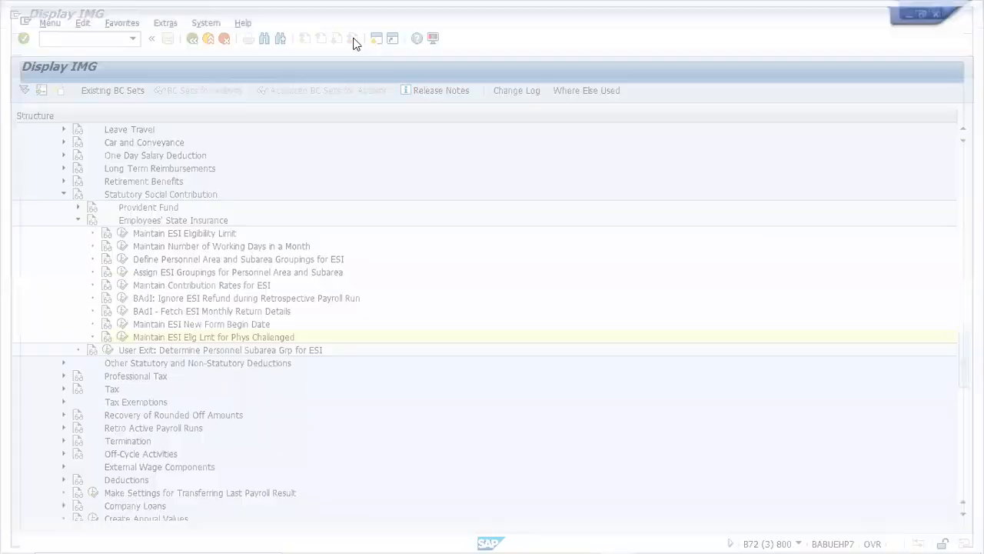
{"action": "type", "text": "PC00_M40_ESIB"}
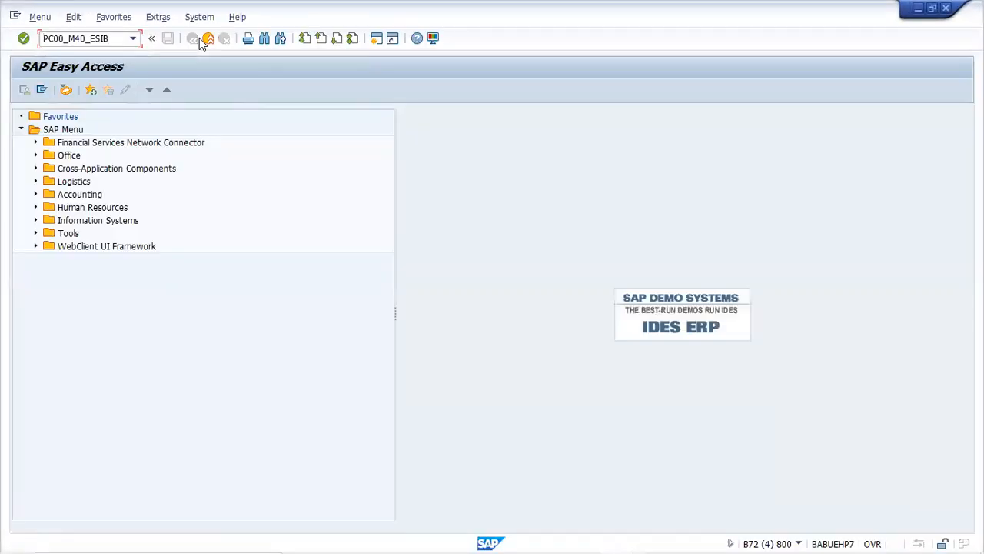
{"action": "key", "text": "Return"}
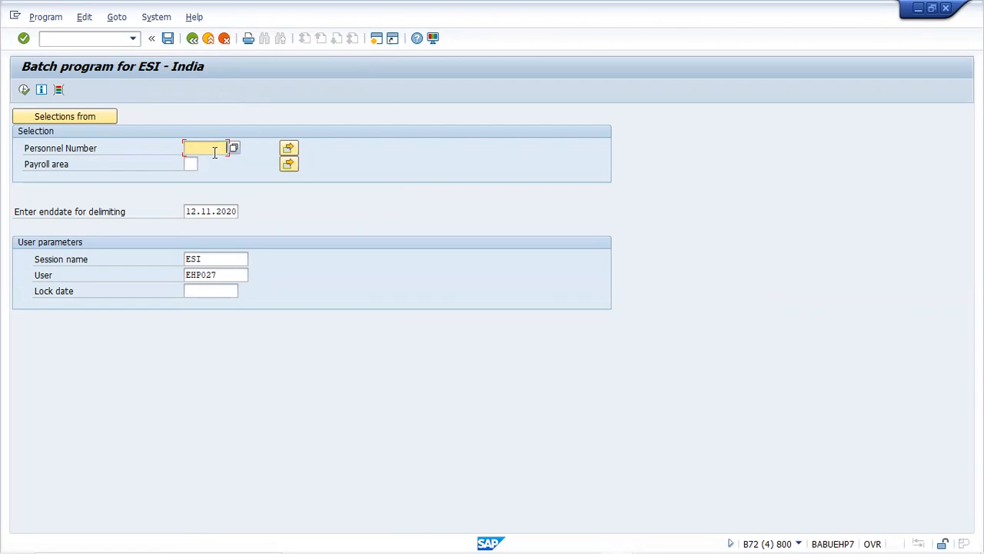
{"action": "type", "text": "2300"}
{"action": "left_click", "coordinate": [190, 164]}
{"action": "left_click", "coordinate": [24, 89]}
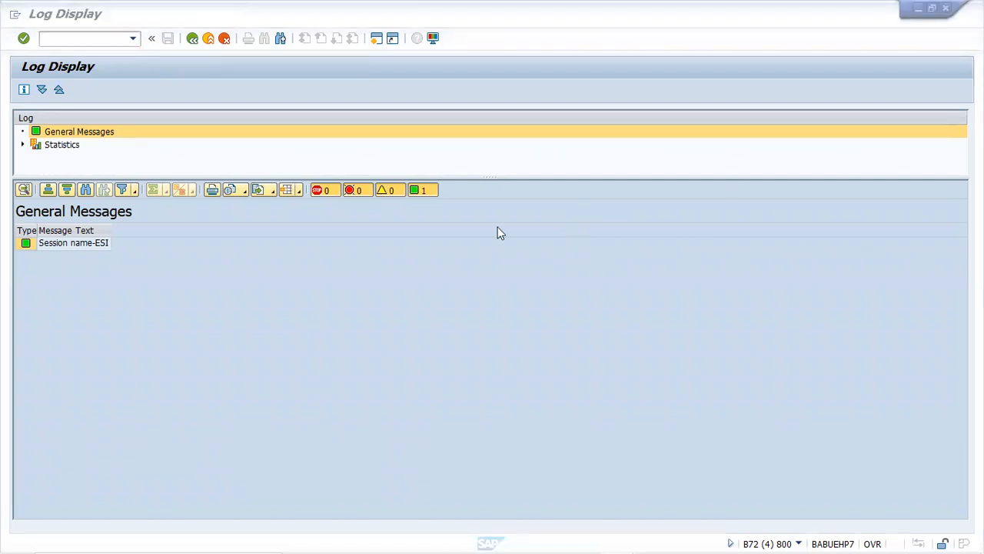
Review the Session name-ESI message and records-selected statistic, then return to the selection screen
{"action": "left_click", "coordinate": [101, 248]}
{"action": "key", "text": "Left"}
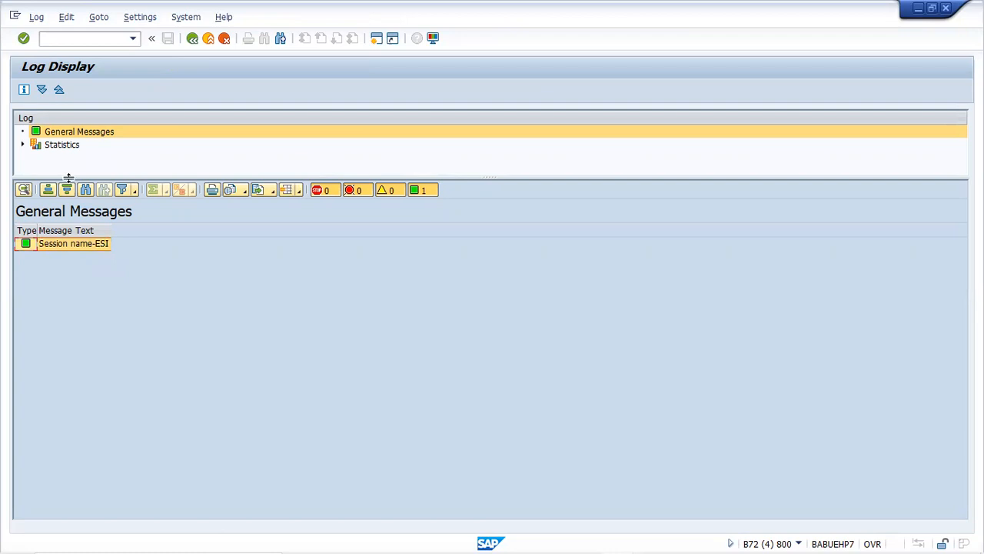
{"action": "left_click", "coordinate": [22, 145]}
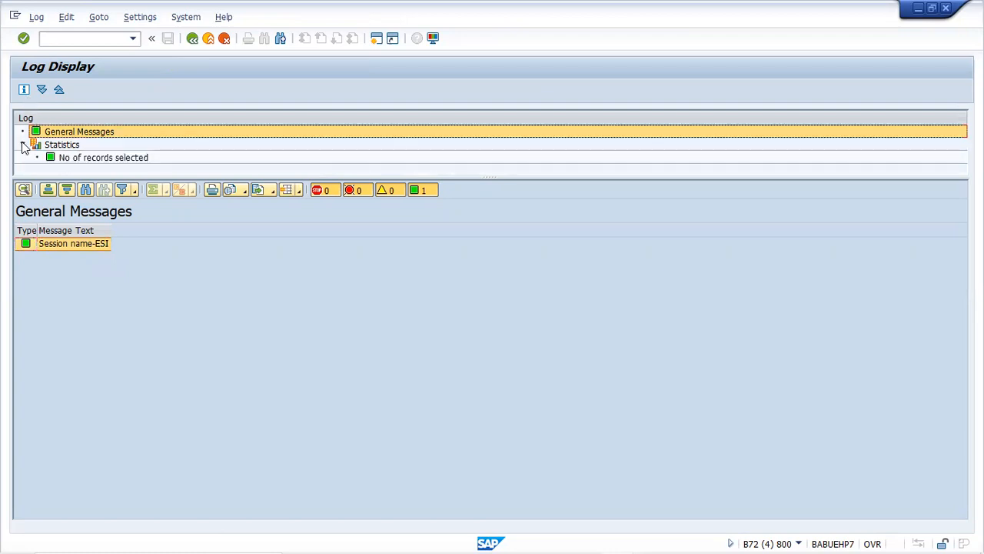
{"action": "left_click", "coordinate": [131, 162]}
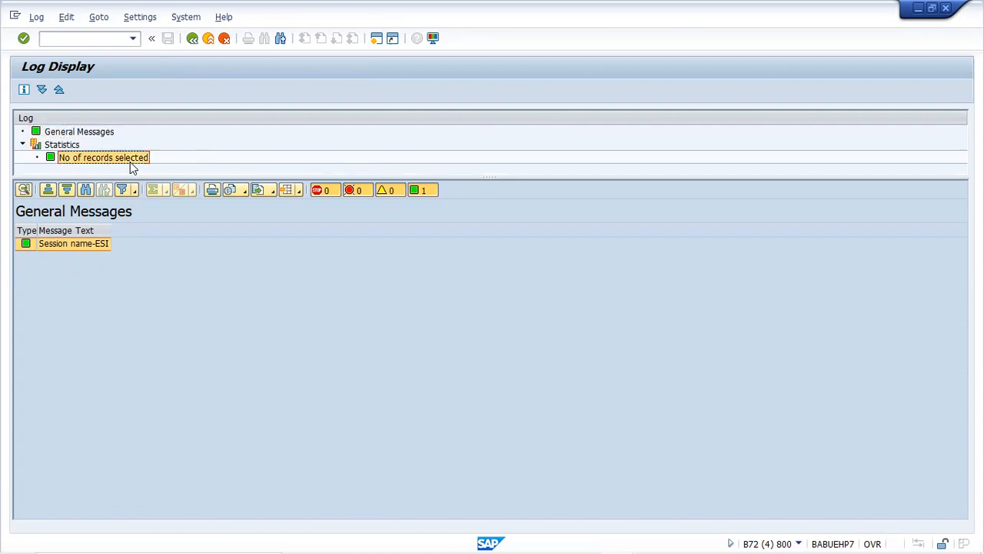
{"action": "left_click", "coordinate": [193, 40]}
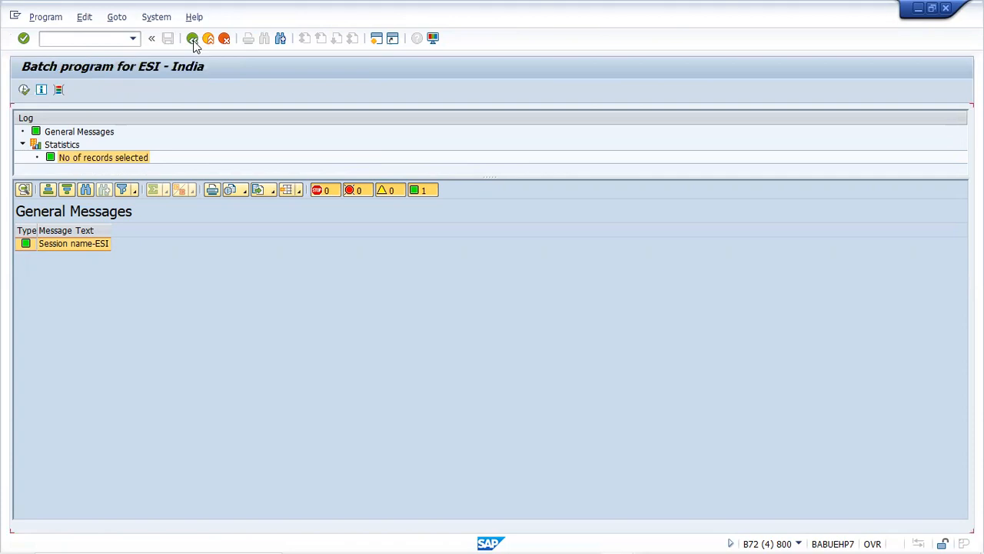
Clear the personnel number, rerun the ESI batch program, check the log statistics, then go back
{"action": "key", "text": "ctrl+a"}
{"action": "key", "text": "Delete"}
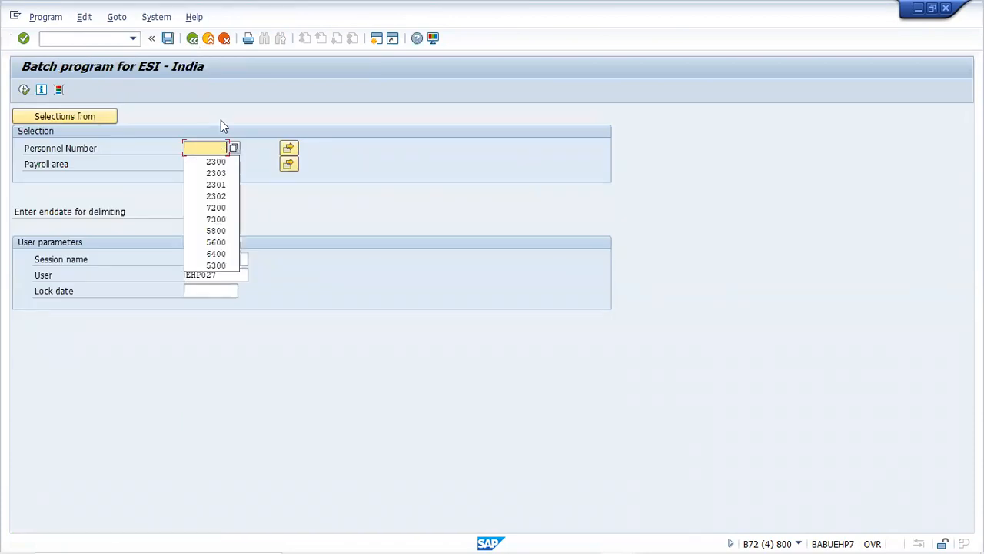
{"action": "left_click", "coordinate": [335, 202]}
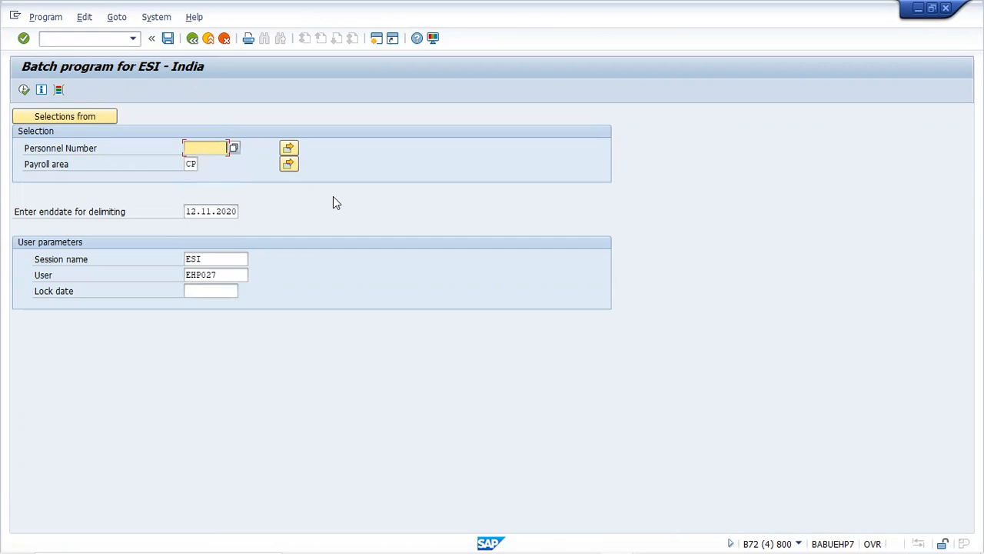
{"action": "left_click", "coordinate": [24, 91]}
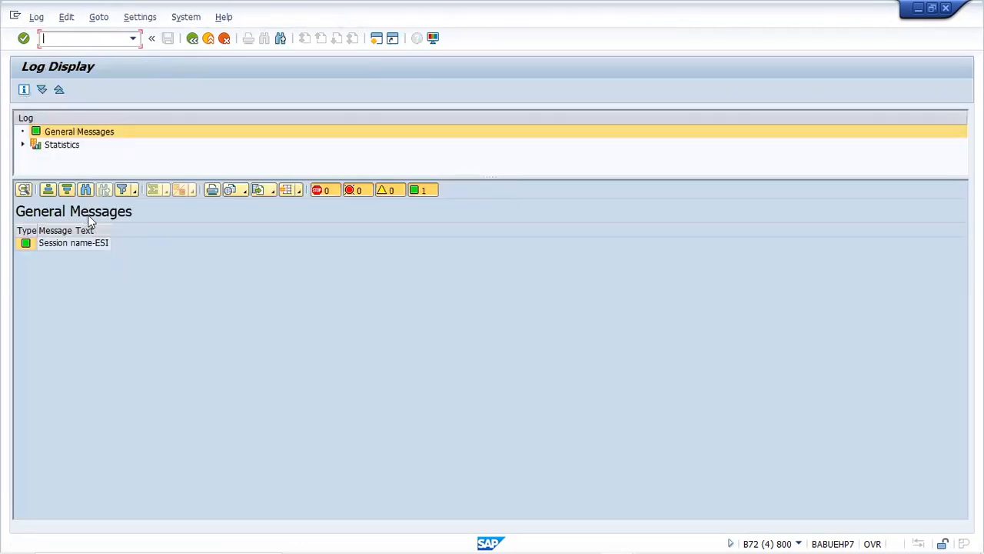
{"action": "left_click", "coordinate": [23, 145]}
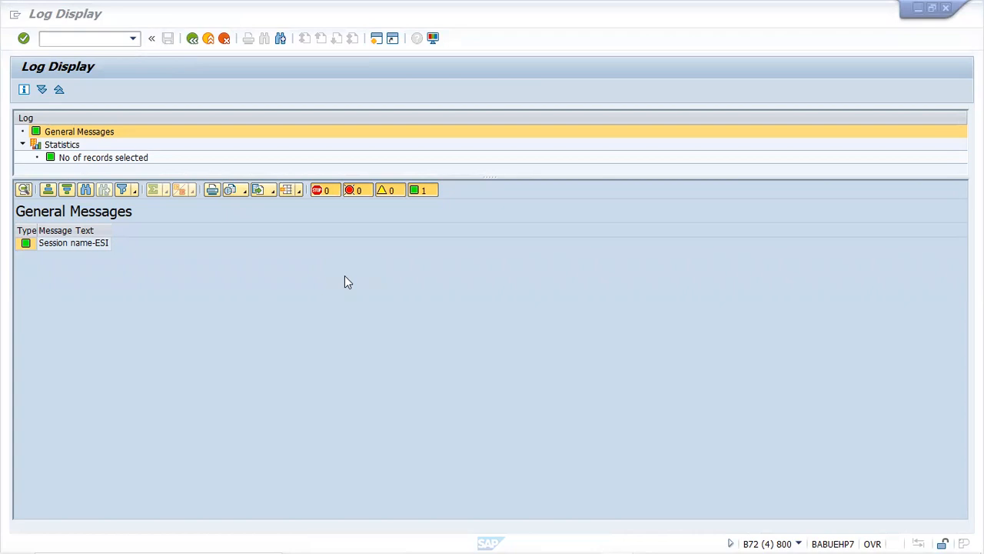
{"action": "left_click", "coordinate": [197, 42]}
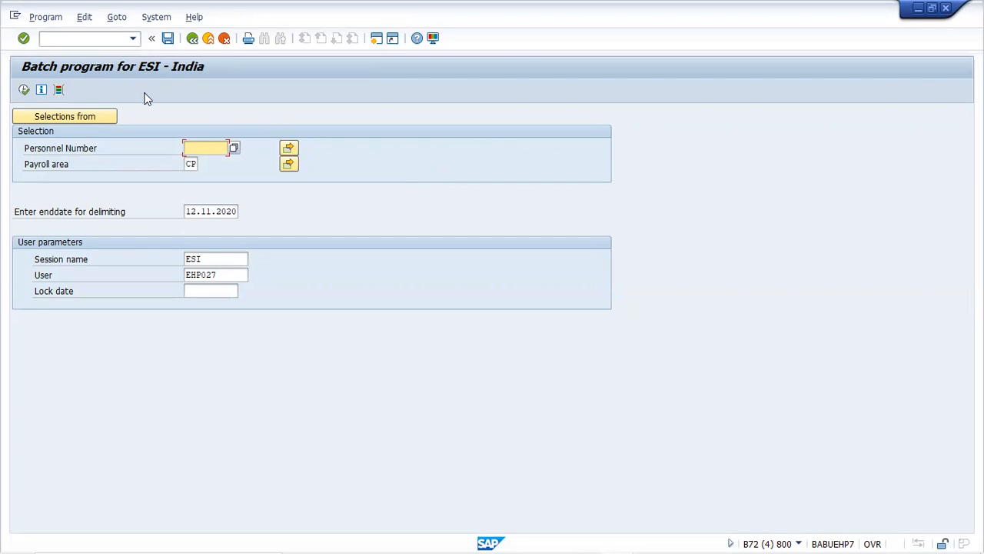
Exit the ESI batch program with F3 back to the SAP Easy Access menu
{"action": "key", "text": "F3"}
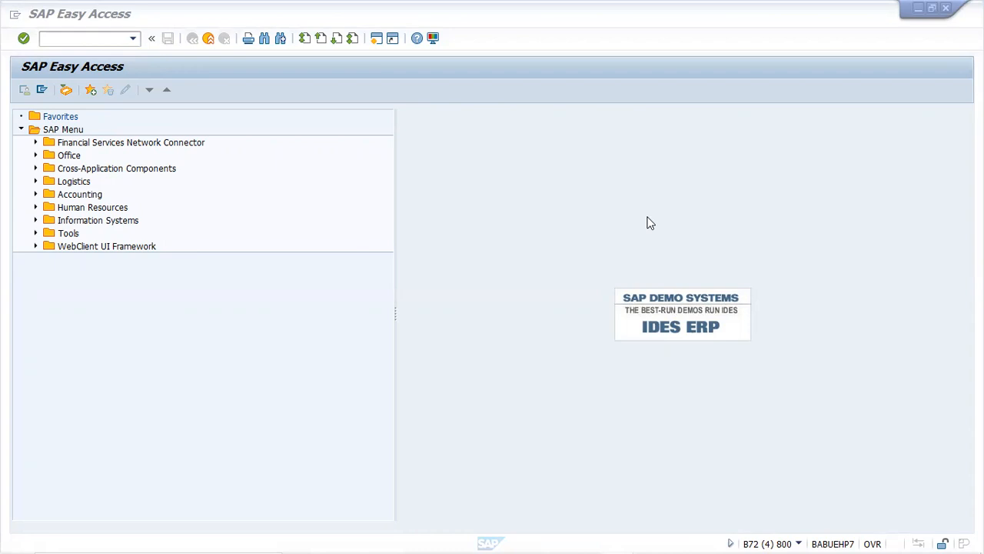
Open the Form 6 and 7 for Employees State Insurance report and scroll to its output format options
{"action": "left_click", "coordinate": [92, 40]}
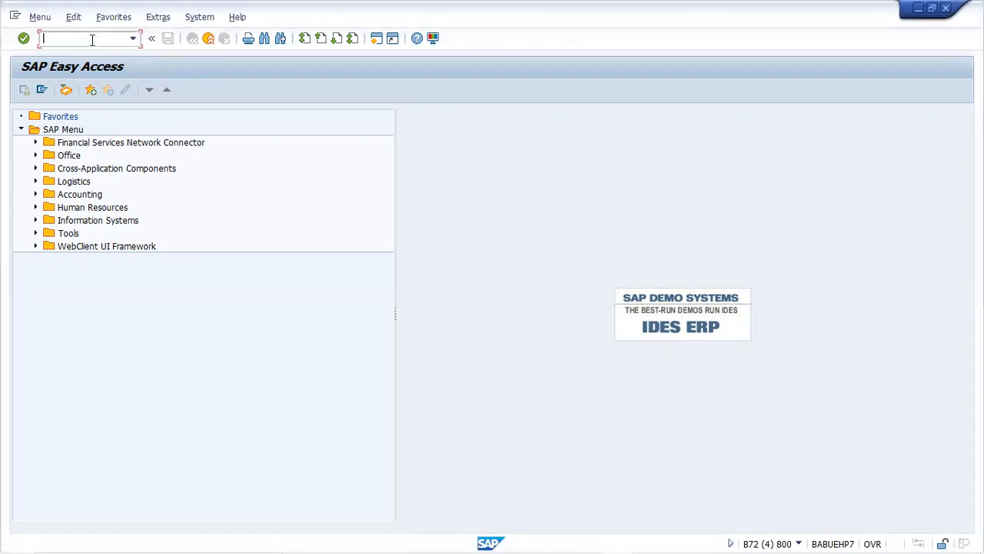
{"action": "type", "text": "FCDS_SMO_ERP"}
{"action": "key", "text": "Return"}
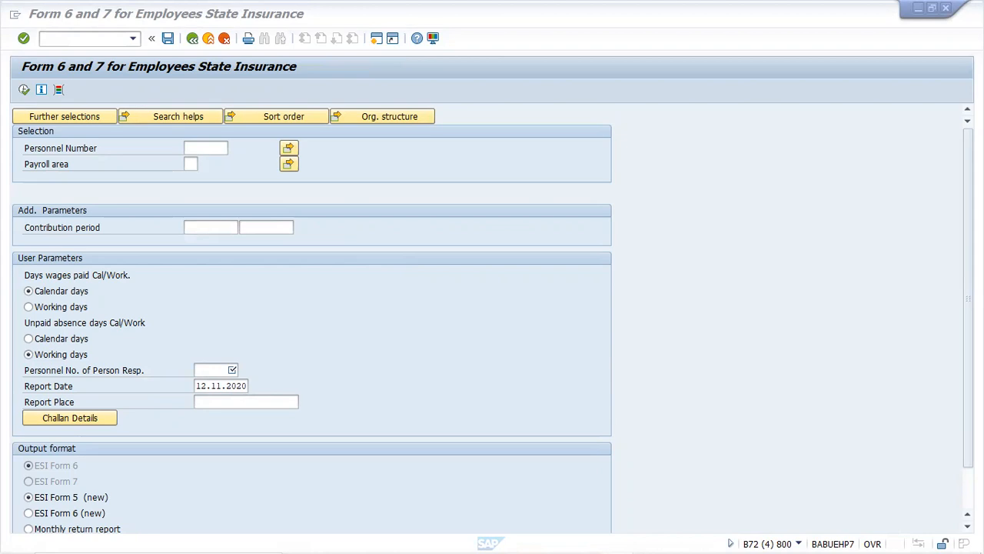
{"action": "left_click_drag", "start_coordinate": [968, 298], "coordinate": [968, 322]}
{"action": "left_click", "coordinate": [968, 527]}
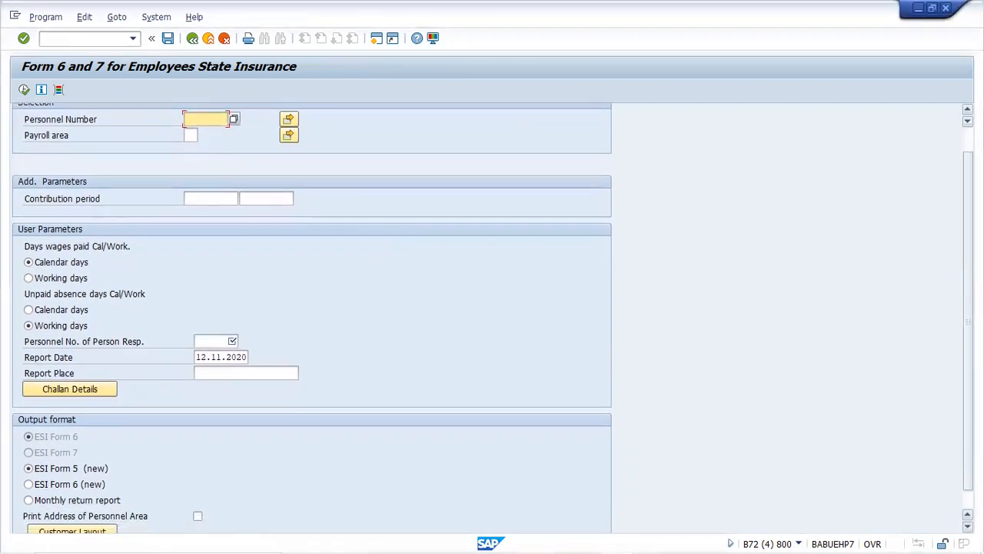
{"action": "left_click", "coordinate": [968, 527]}
{"action": "left_click", "coordinate": [968, 527]}
{"action": "left_click", "coordinate": [968, 527]}
{"action": "left_click", "coordinate": [968, 527]}
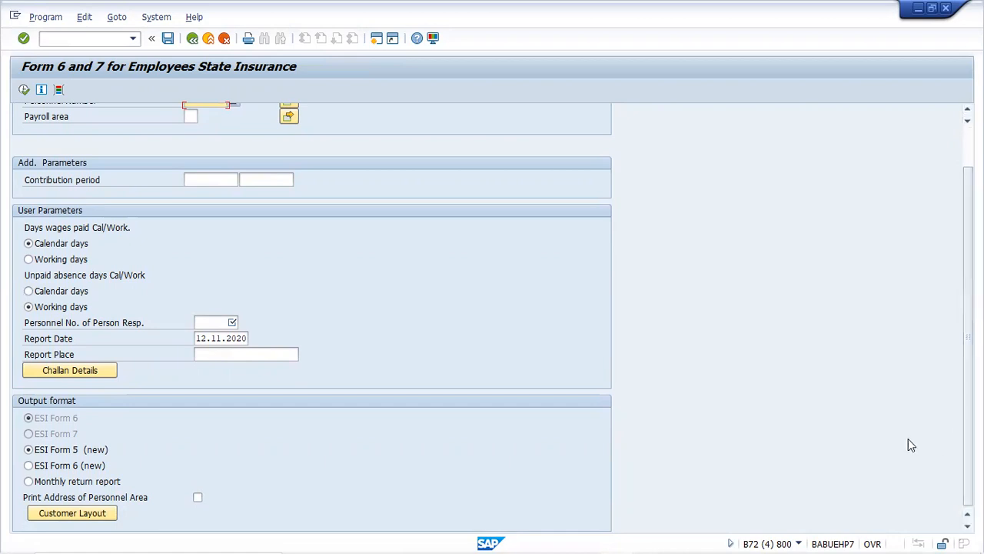
Enter payroll area CP, contribution start 01.04.2020 and the person-responsible personnel number, then execute
{"action": "left_click", "coordinate": [192, 117]}
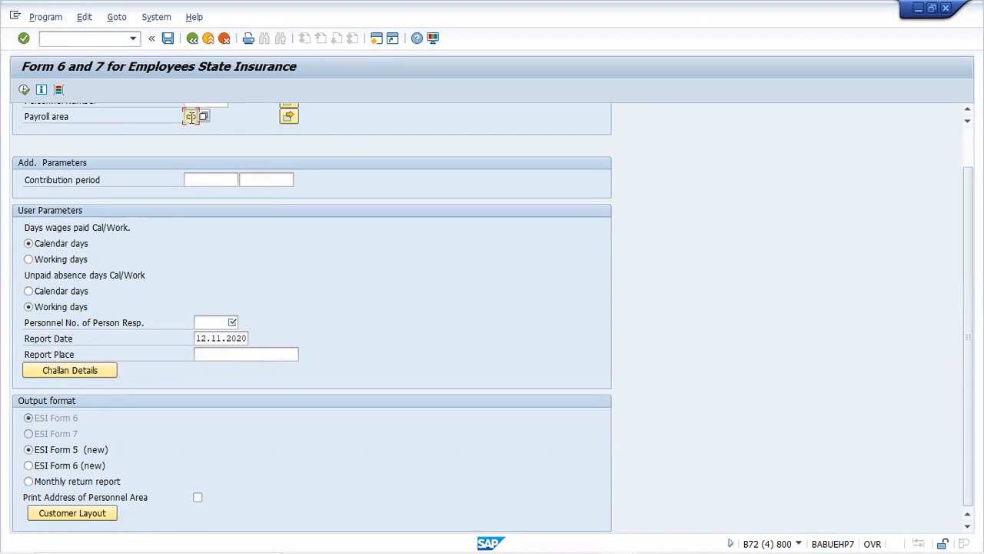
{"action": "left_click", "coordinate": [22, 94]}
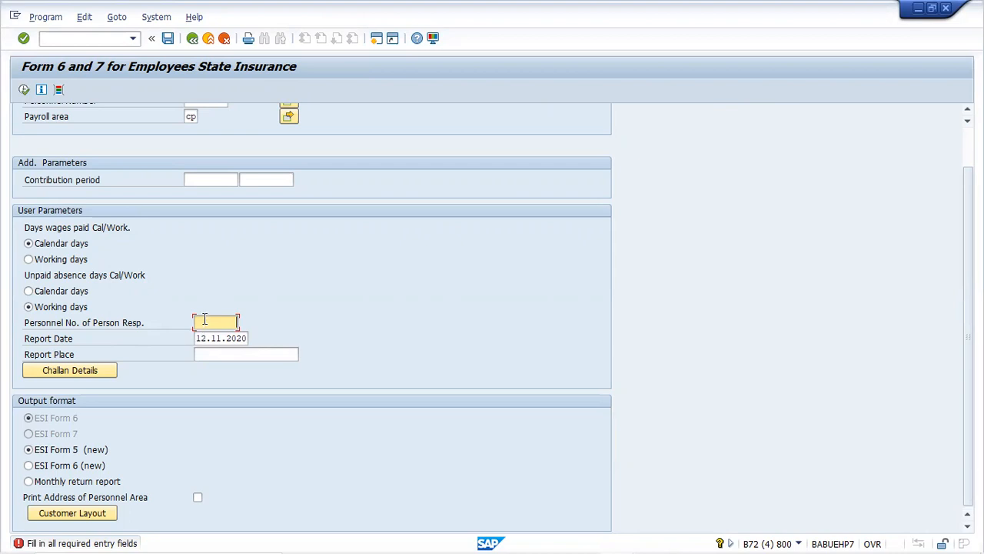
{"action": "left_click", "coordinate": [200, 182]}
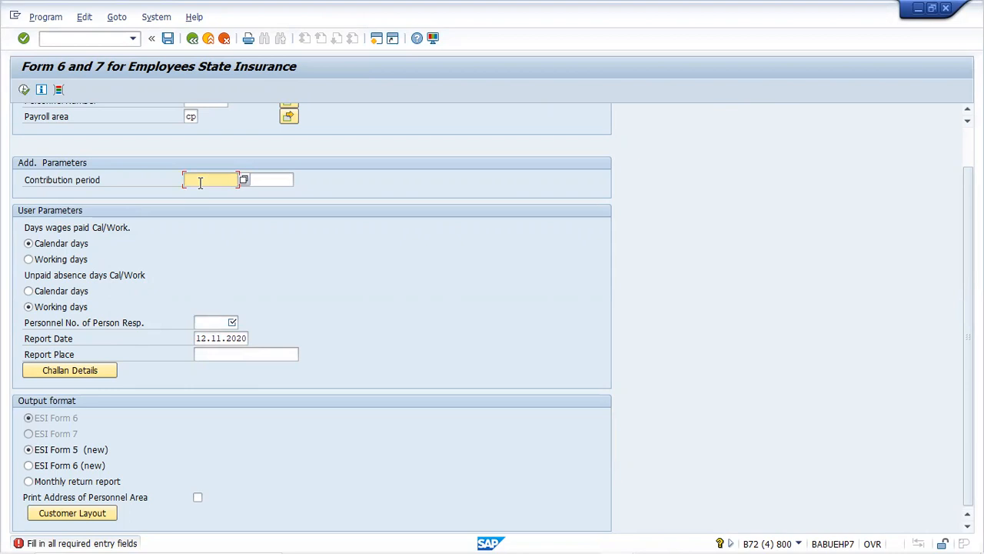
{"action": "type", "text": "01.04.2020"}
{"action": "left_click", "coordinate": [213, 322]}
{"action": "type", "text": "2300"}
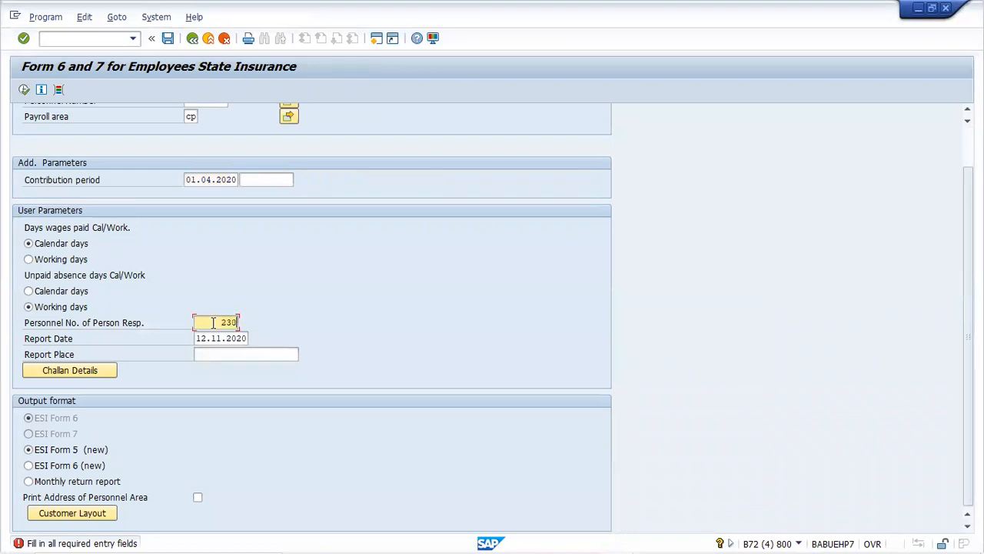
{"action": "left_click", "coordinate": [24, 90]}
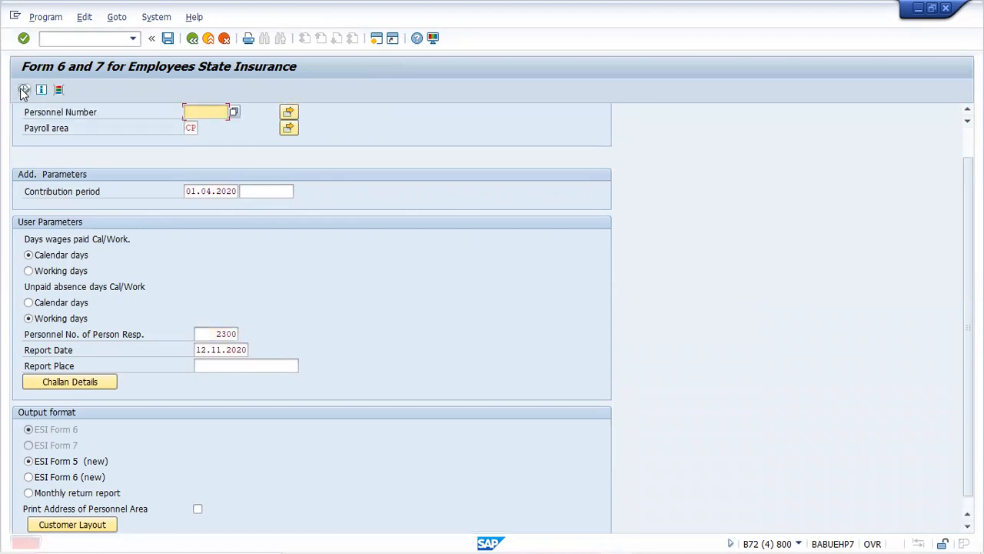
Try end date 31.12.9999, execute, and enter the personnel number
{"action": "left_click", "coordinate": [258, 190]}
{"action": "type", "text": "31"}
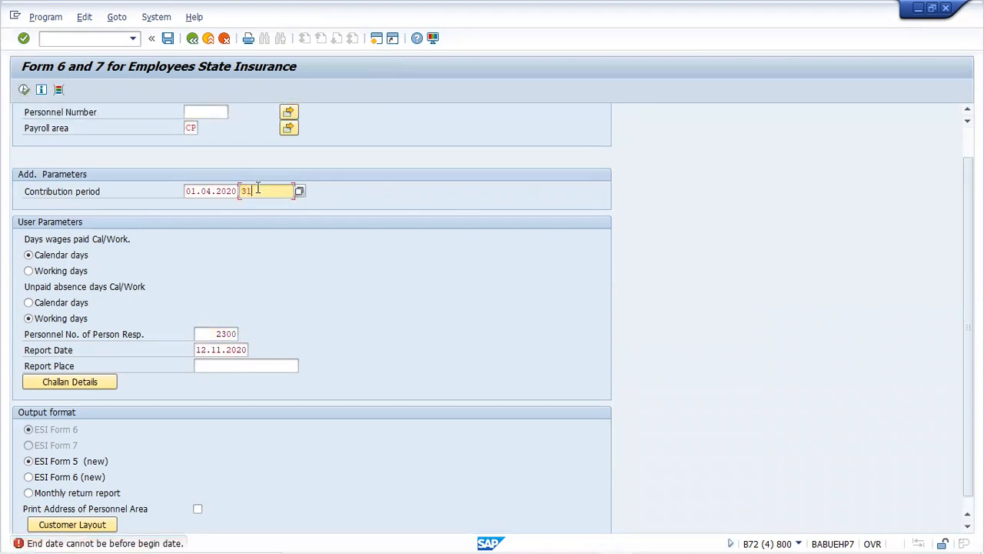
{"action": "type", "text": ".12.9999"}
{"action": "left_click", "coordinate": [23, 90]}
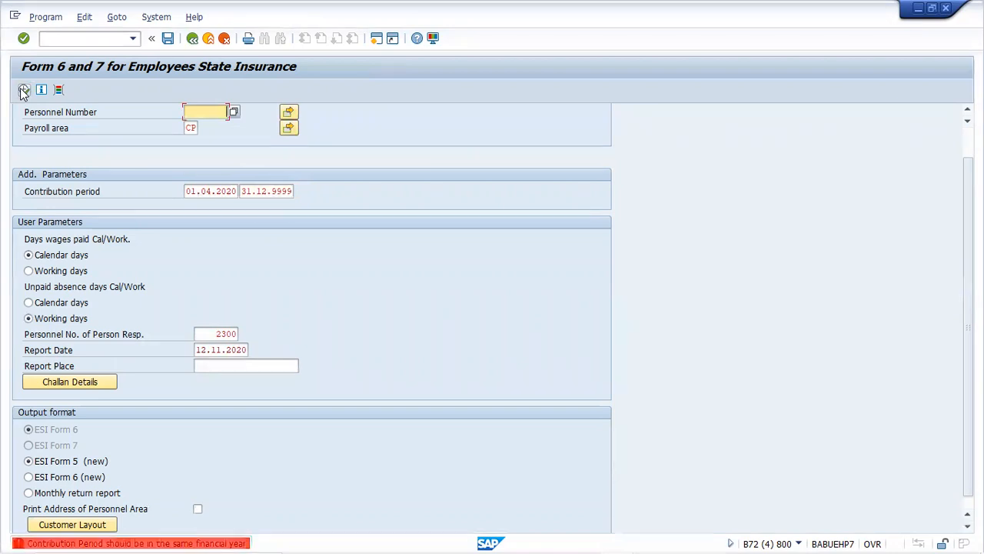
{"action": "type", "text": "2300"}
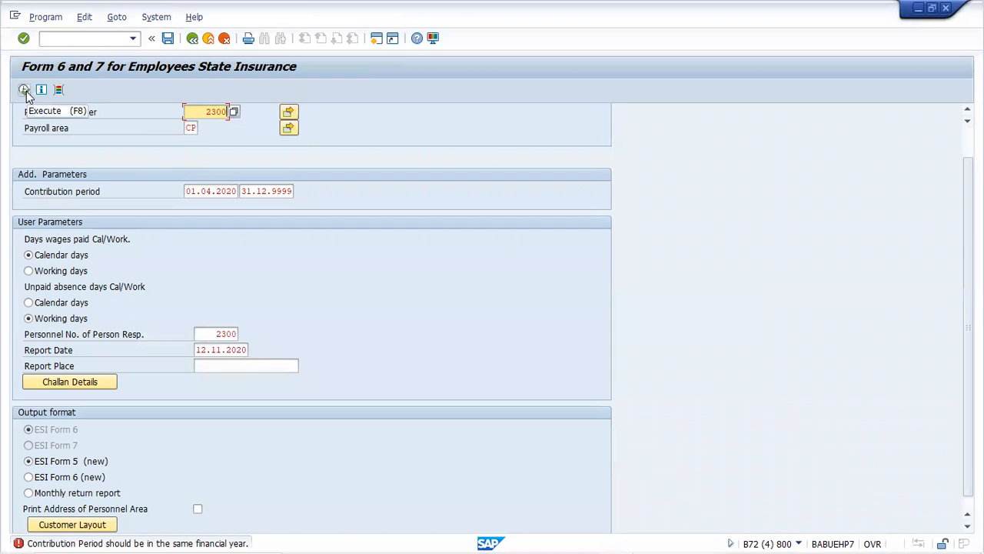
Change the end date to 31.03.2021, execute again, and open the period error's explanation
{"action": "left_click", "coordinate": [279, 193]}
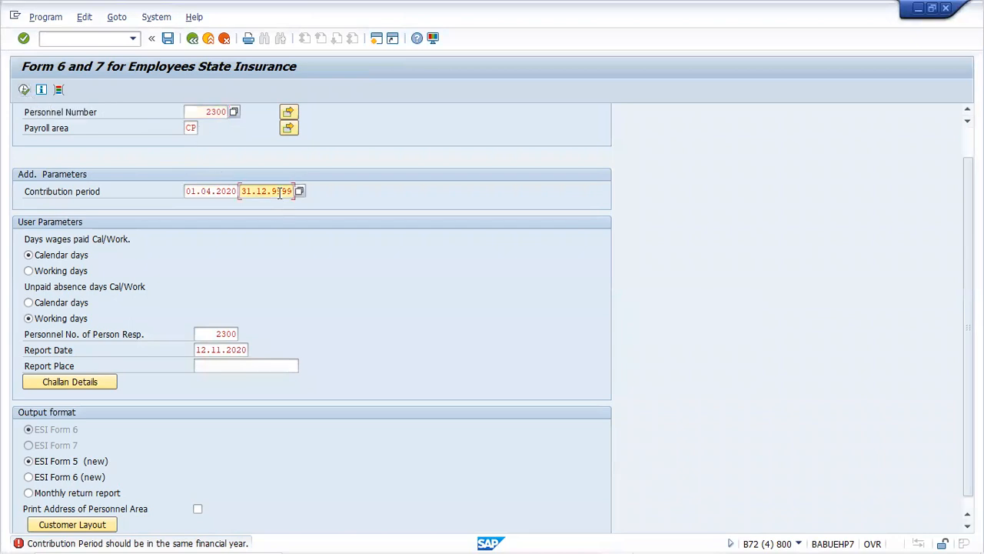
{"action": "key", "text": "BackSpace"}
{"action": "key", "text": "BackSpace"}
{"action": "key", "text": "BackSpace"}
{"action": "key", "text": "BackSpace"}
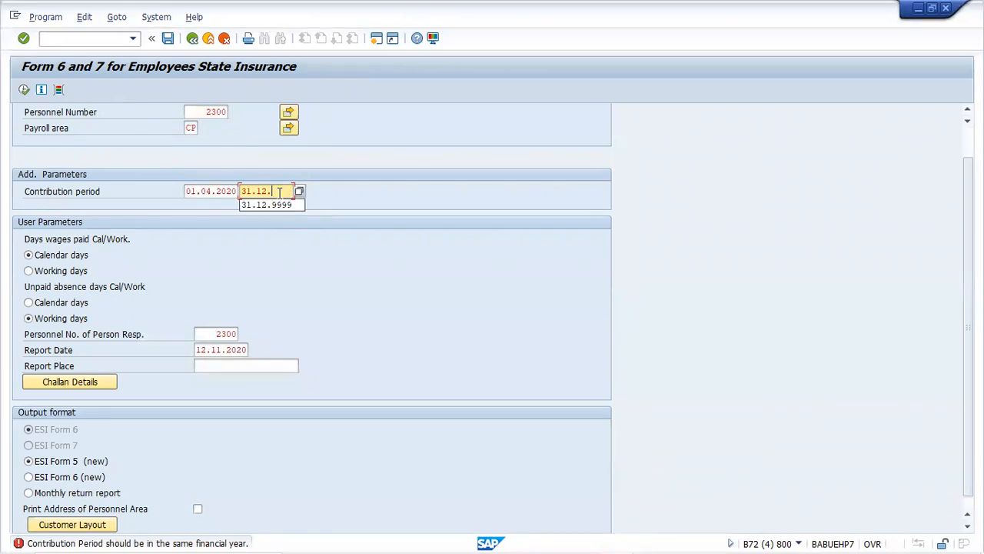
{"action": "type", "text": "2020"}
{"action": "key", "text": "shift+Home"}
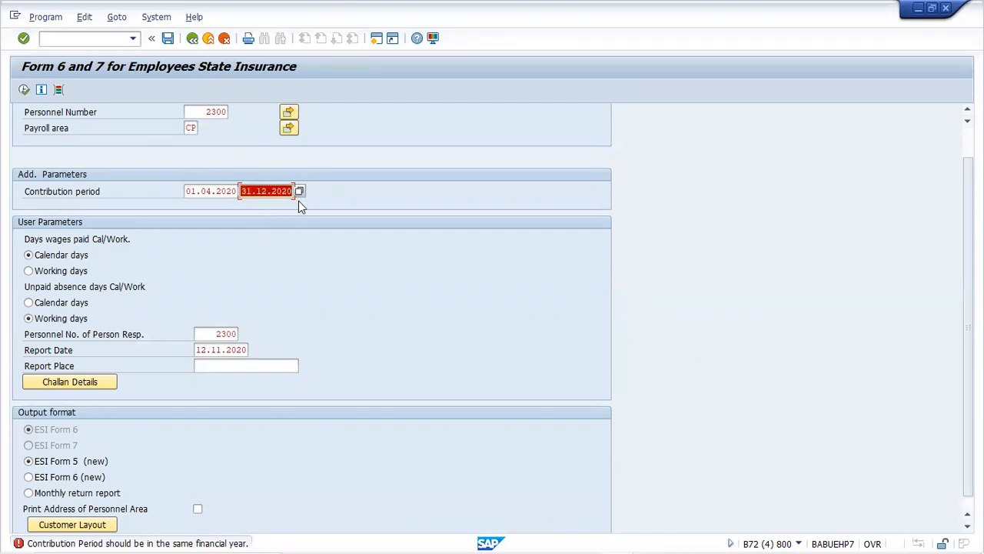
{"action": "type", "text": "31."}
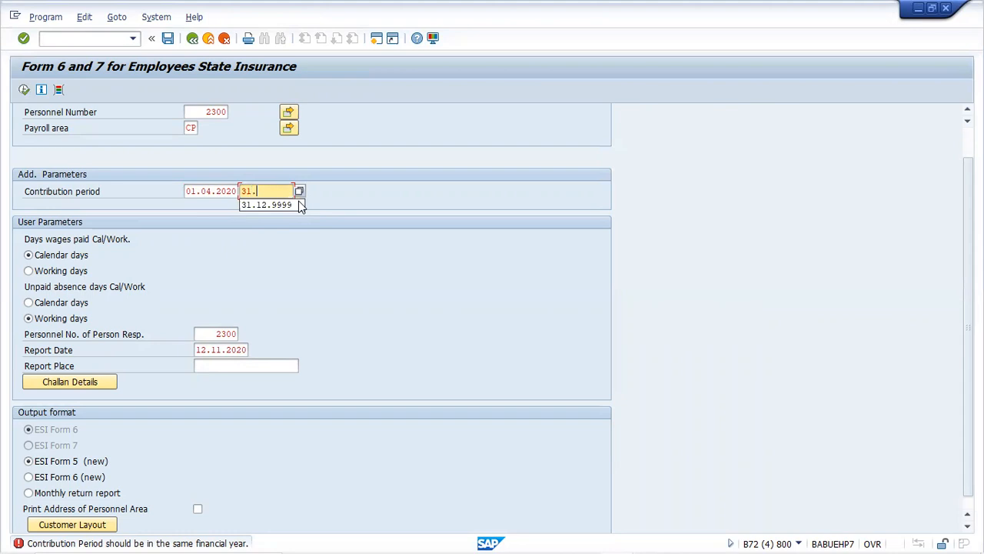
{"action": "type", "text": "03.2021"}
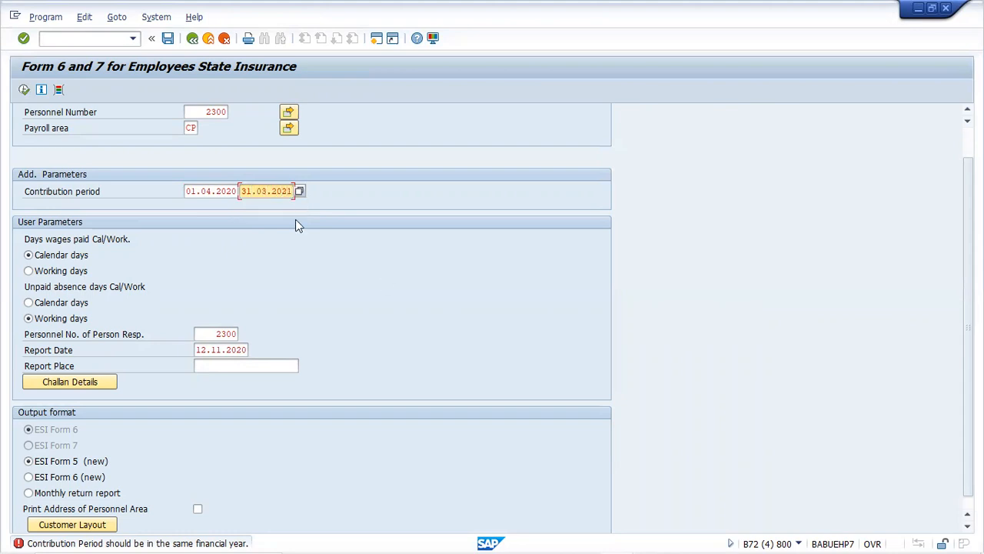
{"action": "left_click", "coordinate": [24, 90]}
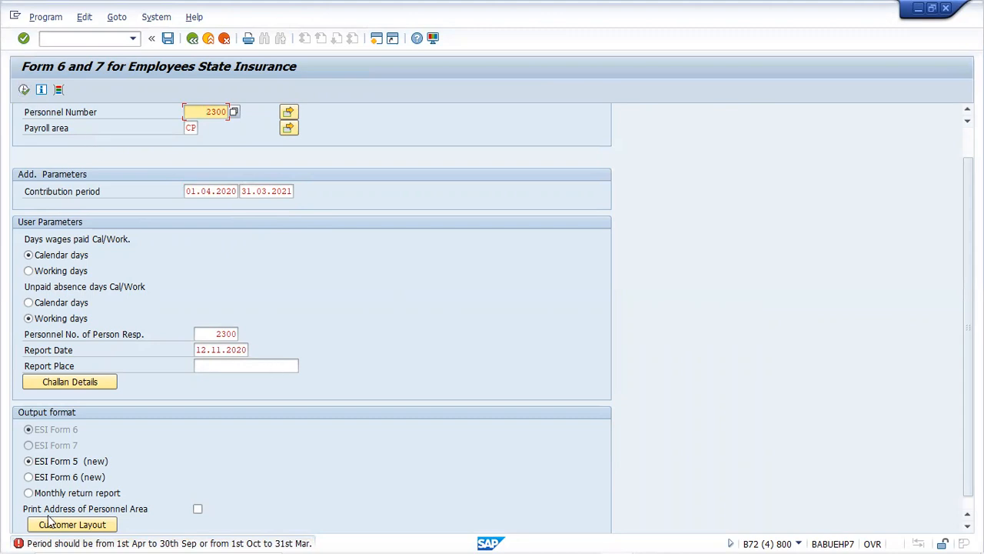
{"action": "left_click", "coordinate": [21, 540]}
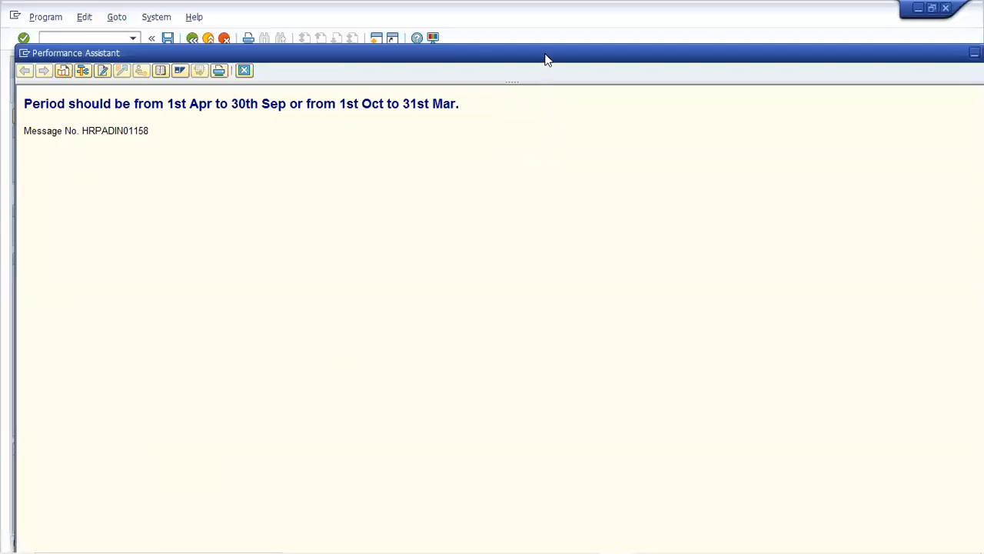
Maximize the half-year period error explanation to read it, then close it
{"action": "double_click", "coordinate": [545, 59]}
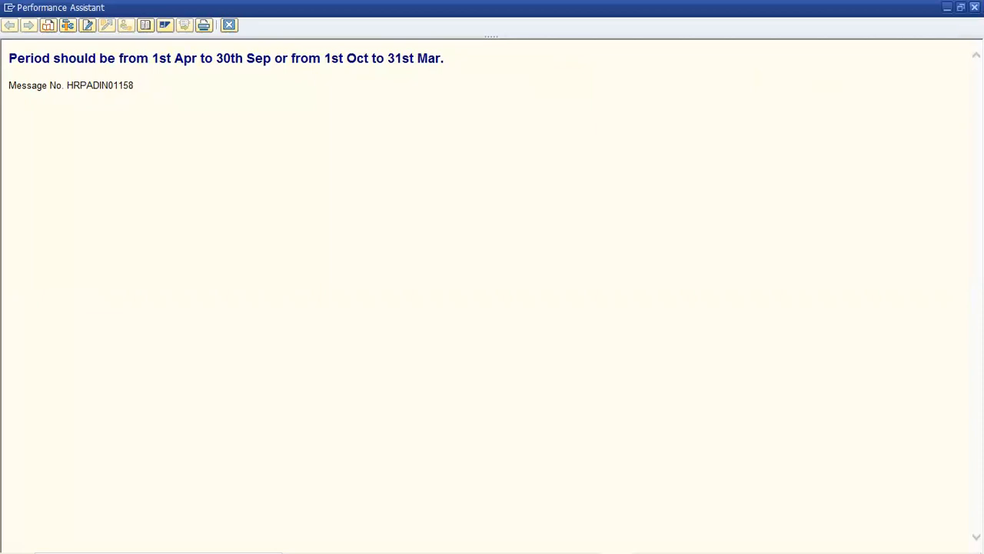
{"action": "left_click", "coordinate": [974, 6]}
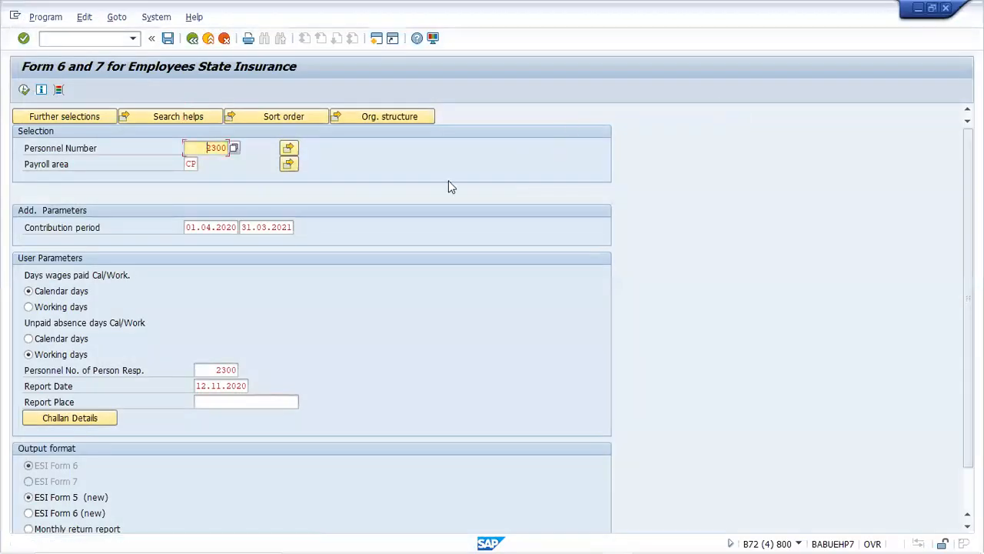
Change the contribution period end month to September (31.09.2020) and execute the report
{"action": "left_click", "coordinate": [267, 227]}
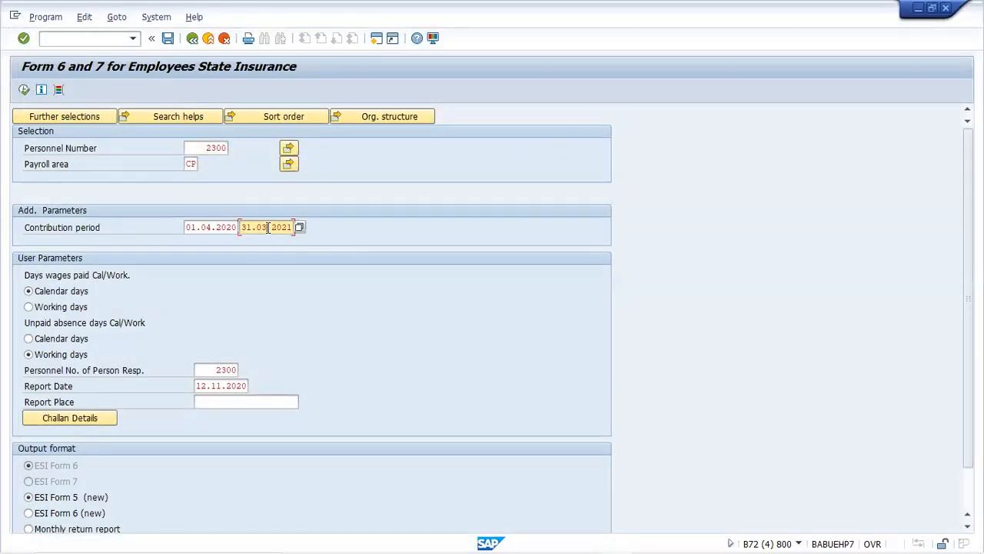
{"action": "key", "text": "BackSpace"}
{"action": "type", "text": "9.2020"}
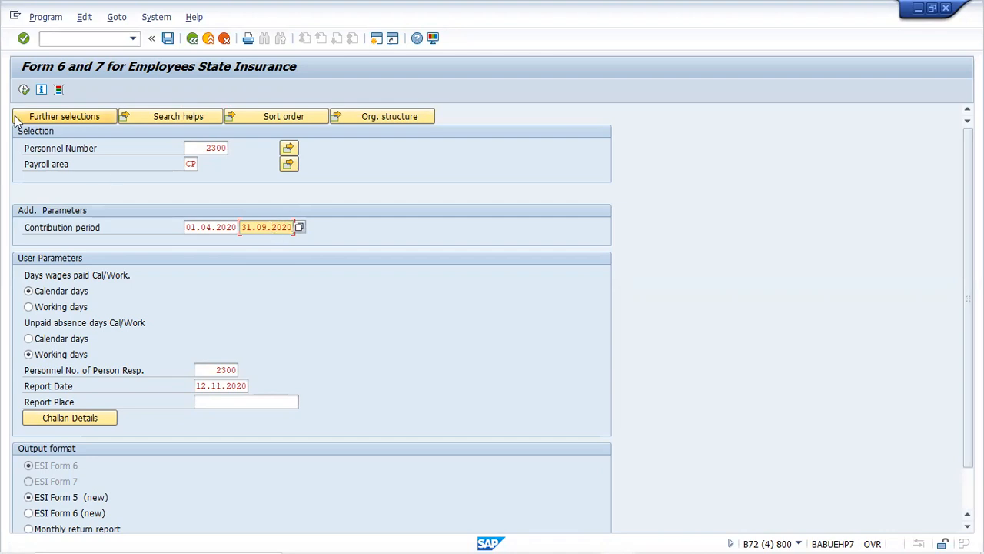
{"action": "left_click", "coordinate": [24, 90]}
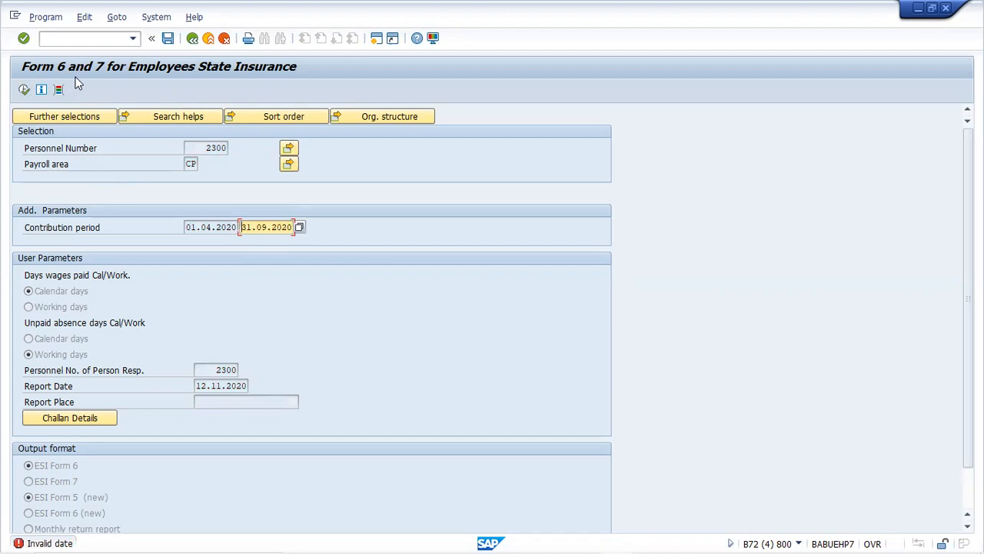
Correct the invalid end date to 30.09.2020 and rerun the report for April–September 2020
{"action": "double_click", "coordinate": [250, 227]}
{"action": "type", "text": "3"}
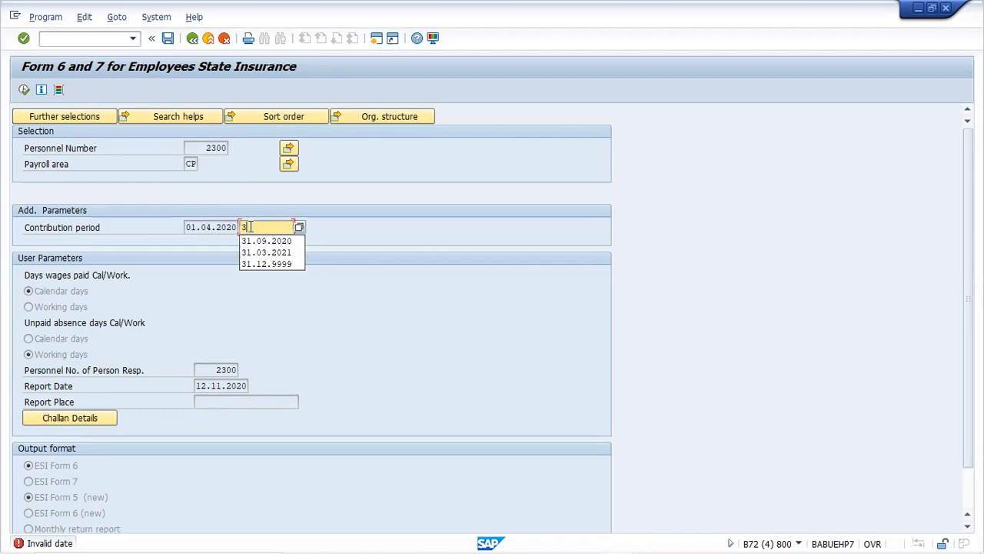
{"action": "type", "text": "0.09.2020"}
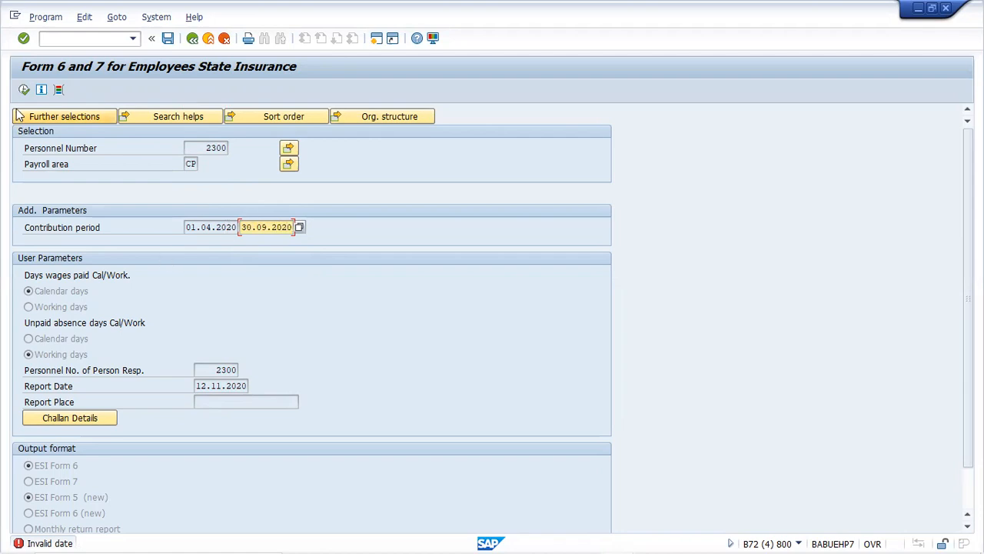
{"action": "left_click", "coordinate": [23, 90]}
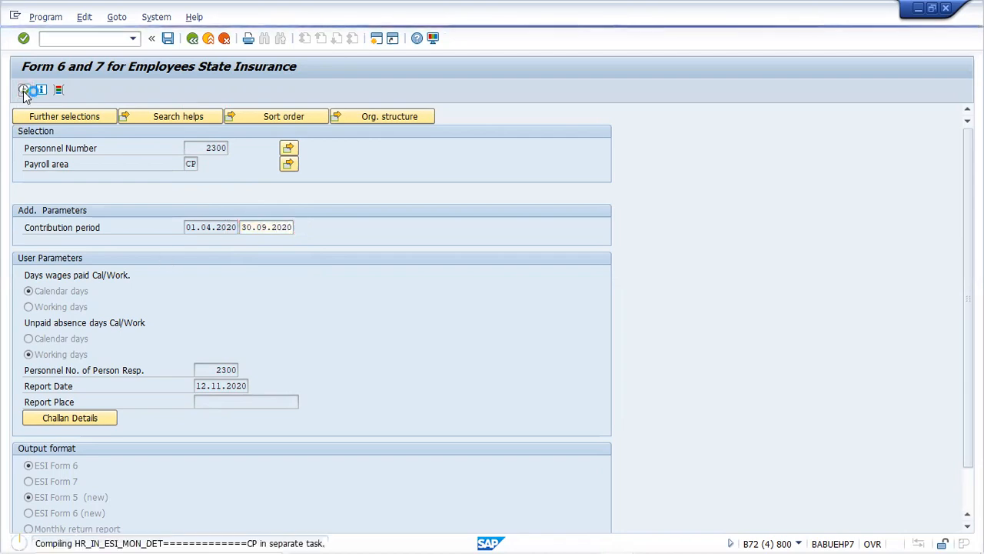